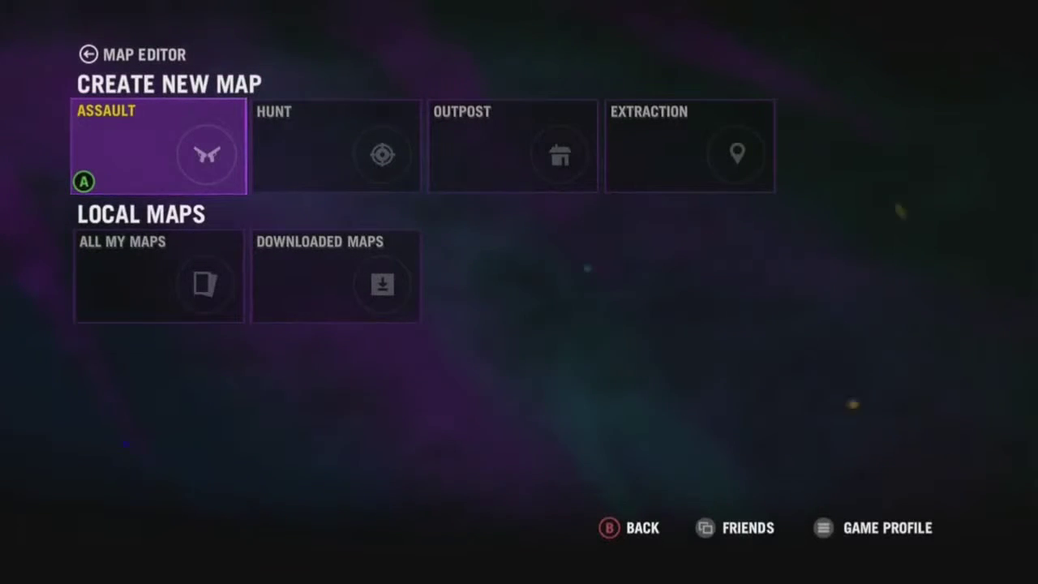
- Create a new Assault map with the Empty Map terrain type and start the map editor
{"action": "key", "text": "Right"}
{"action": "key", "text": "Right"}
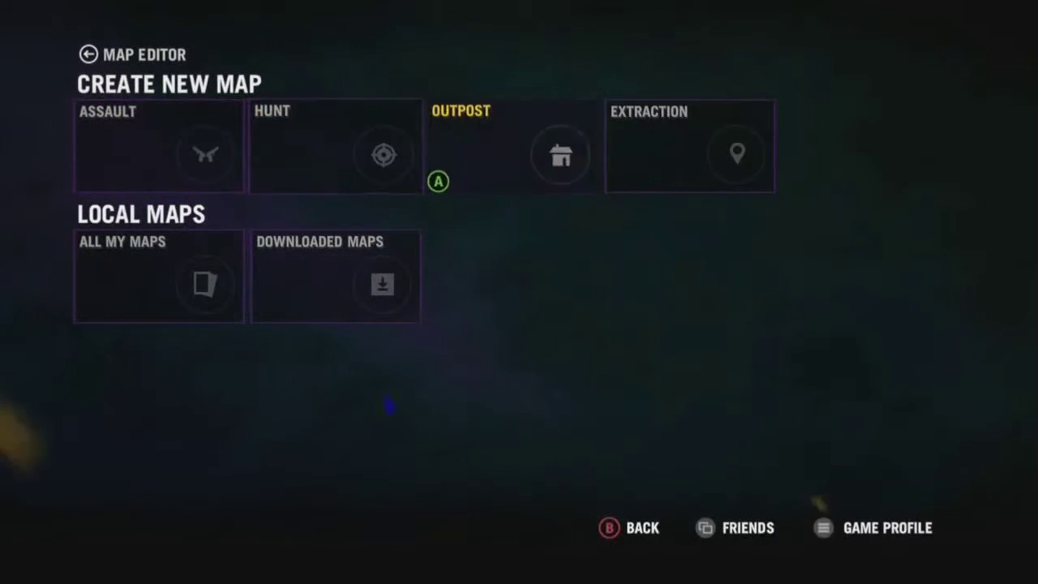
{"action": "key", "text": "Right"}
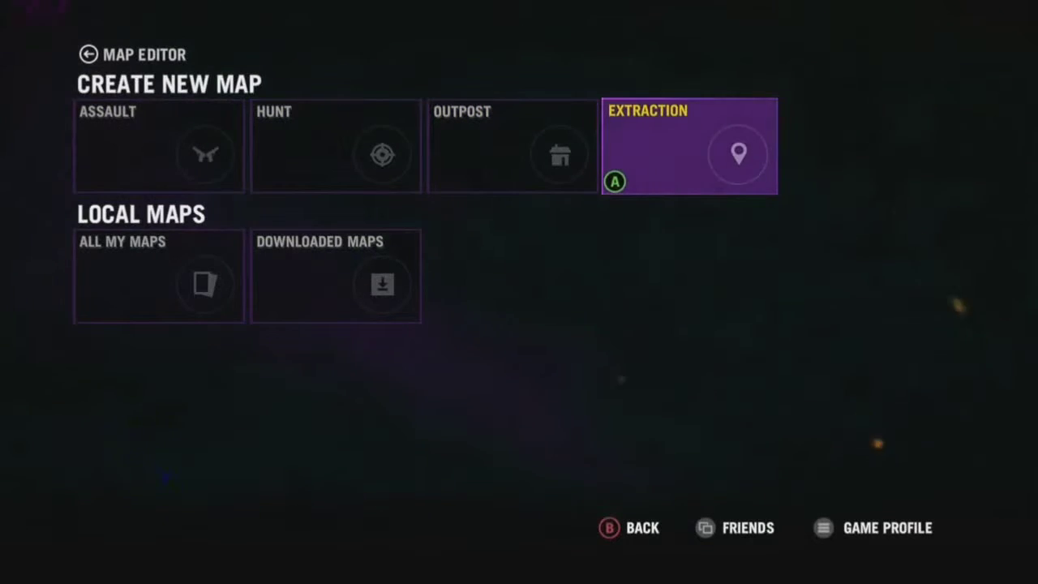
{"action": "key", "text": "Left"}
{"action": "key", "text": "Left"}
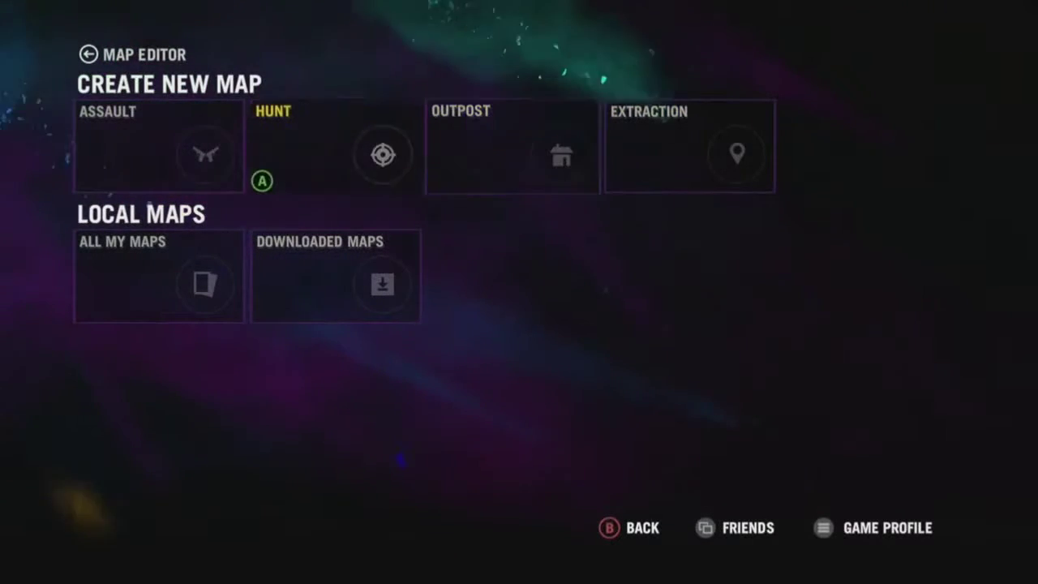
{"action": "key", "text": "Left"}
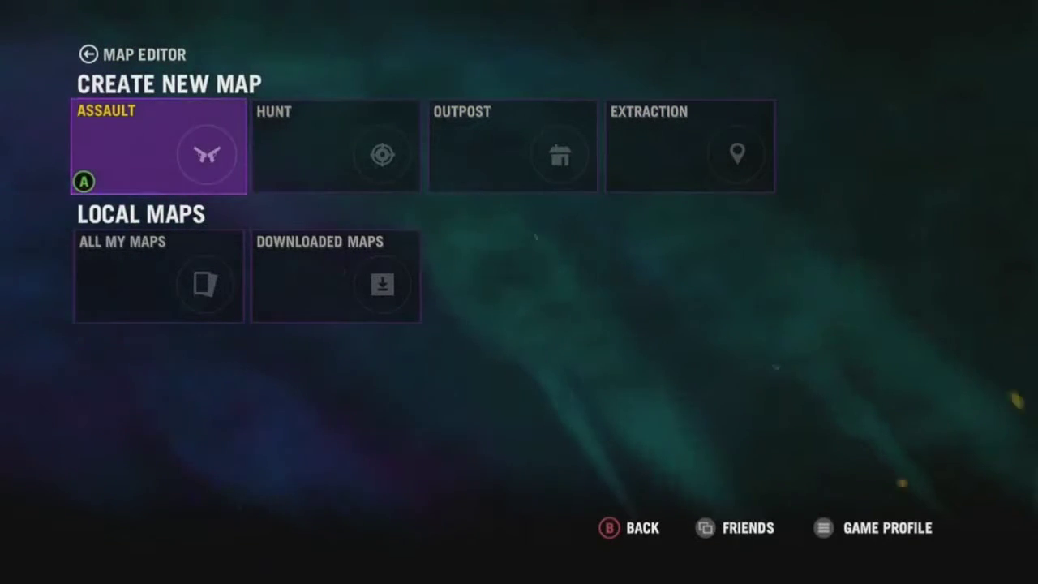
{"action": "key", "text": "Return"}
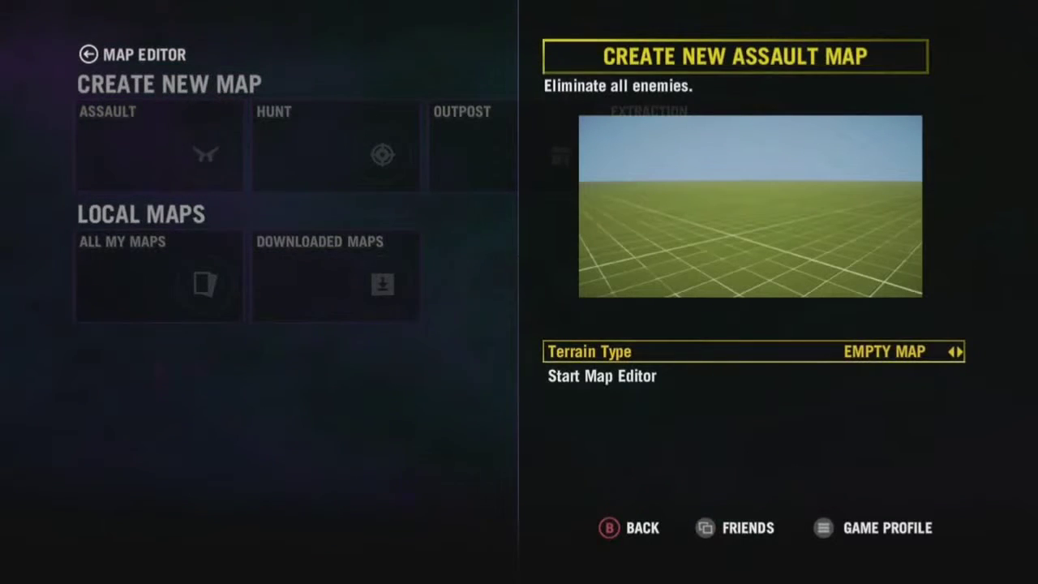
{"action": "key", "text": "Down"}
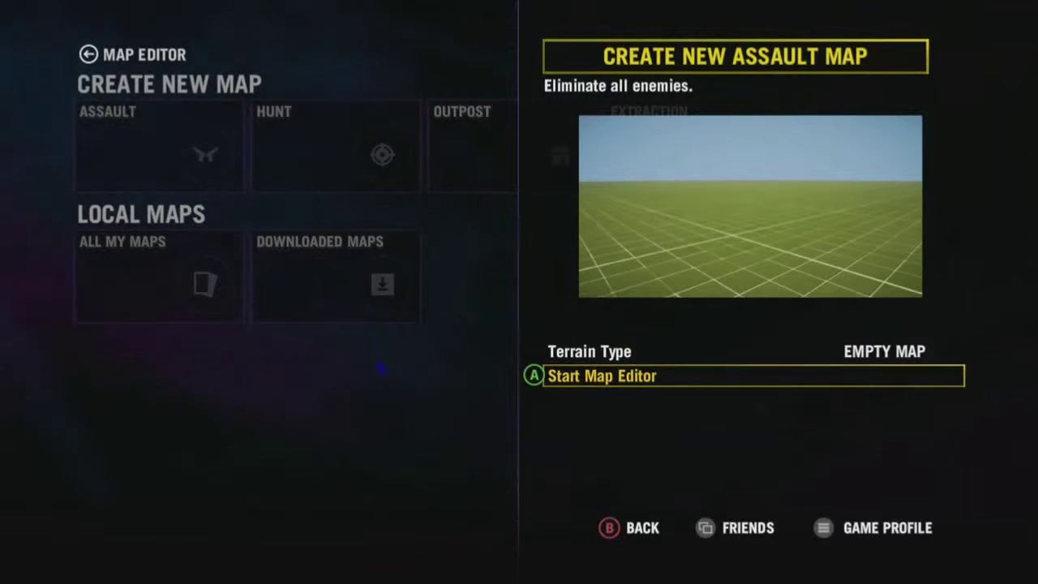
{"action": "key", "text": "Return"}
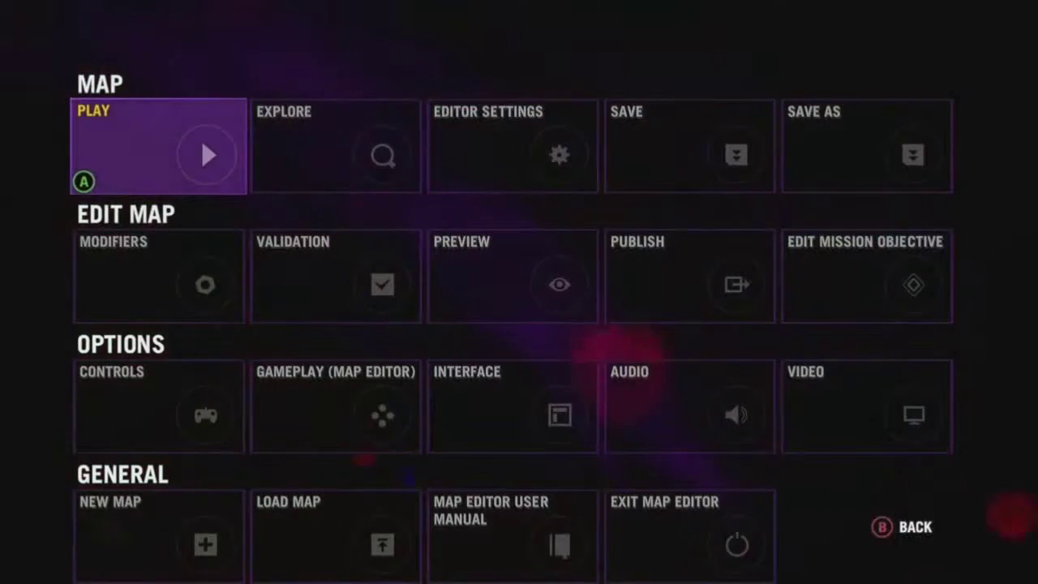
- In the editor settings, turn off Camera Auto Scroll, Show Painted Vegetation, Show Fog and Show Water
{"action": "key", "text": "Right"}
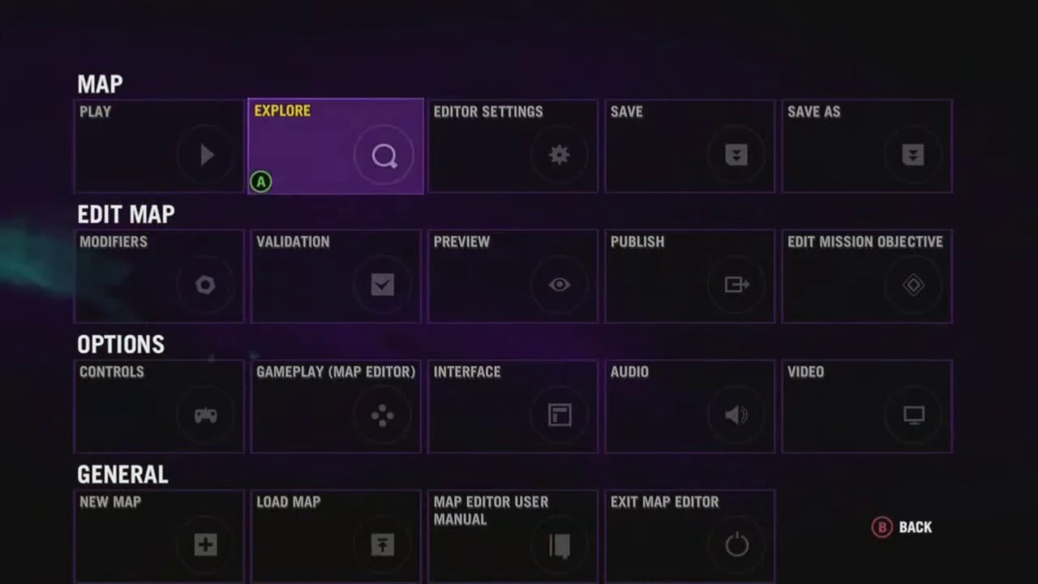
{"action": "key", "text": "Right"}
{"action": "key", "text": "Return"}
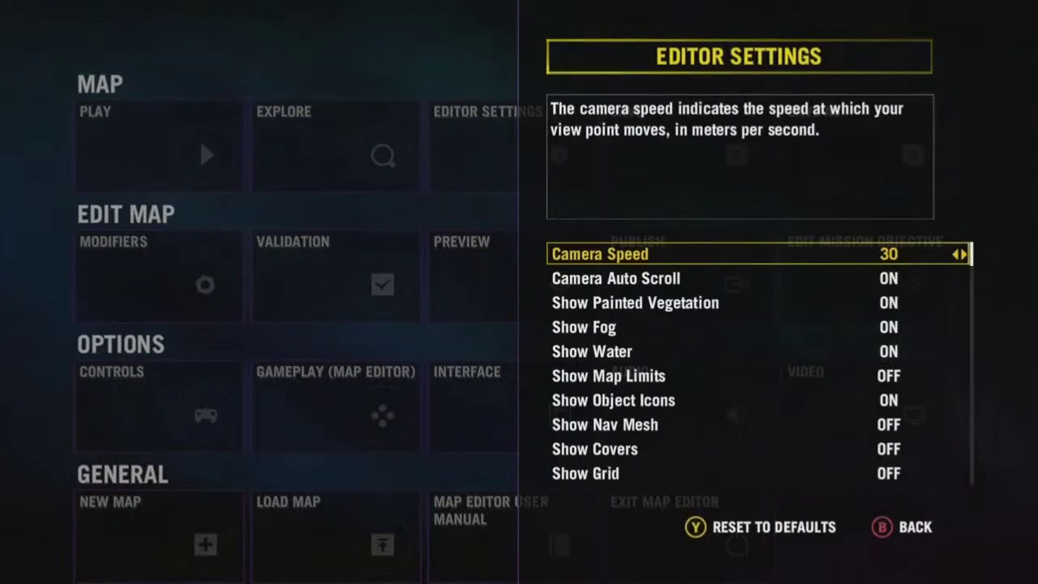
{"action": "key", "text": "Down"}
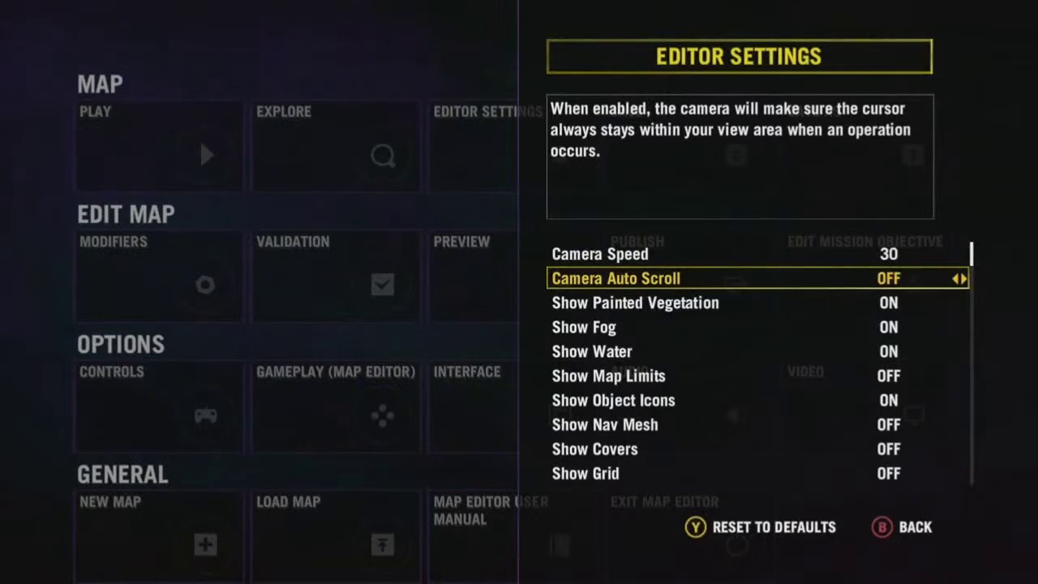
{"action": "key", "text": "Down"}
{"action": "key", "text": "Right"}
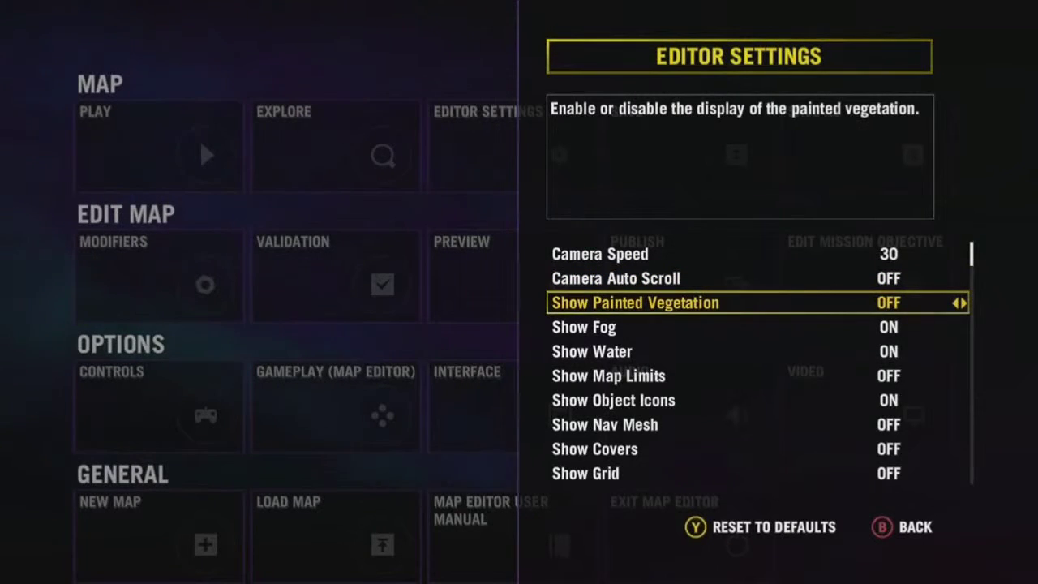
{"action": "key", "text": "Down"}
{"action": "key", "text": "Right"}
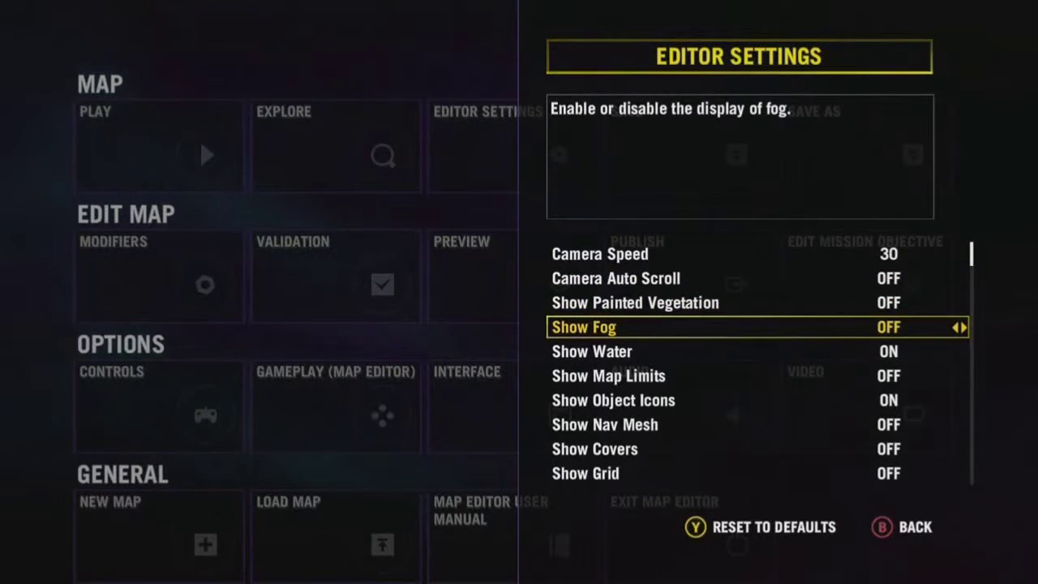
{"action": "key", "text": "Down"}
{"action": "key", "text": "Down"}
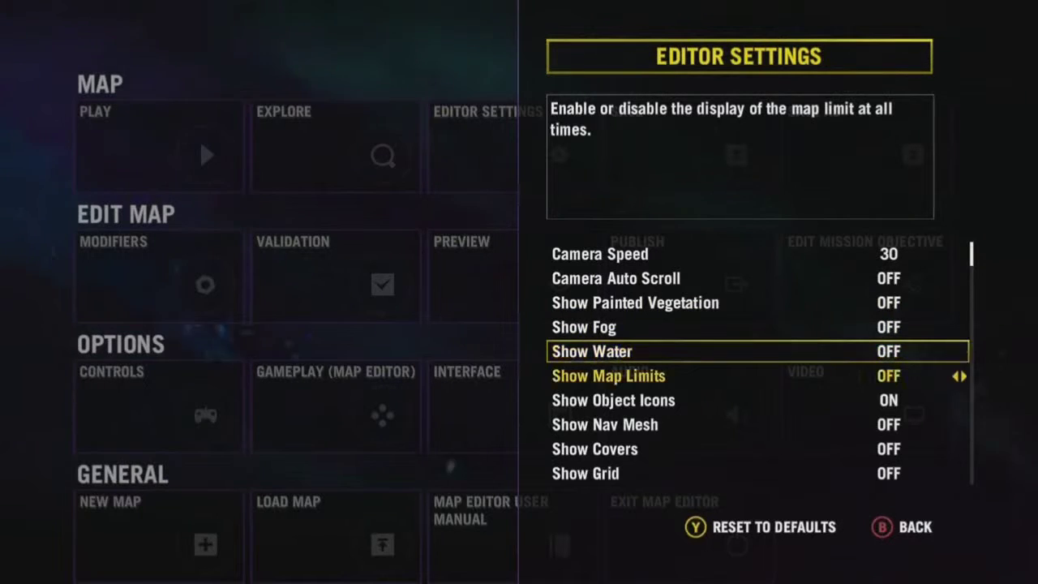
- Turn on Show Map Limits, Show Grid, Show Budget Grid and Show Occlusion Mesh, keeping Show Nav Mesh off
{"action": "key", "text": "Down"}
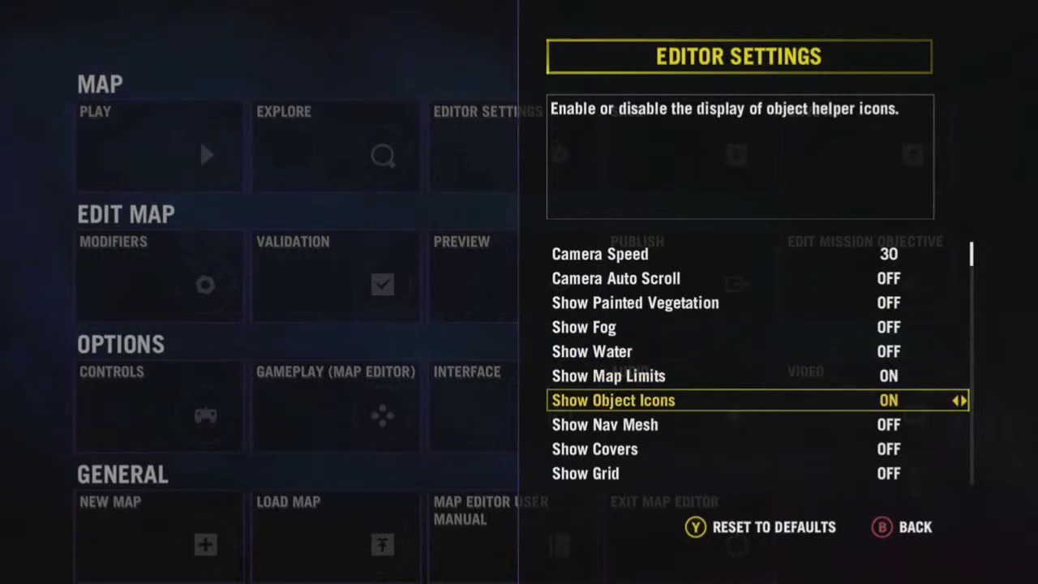
{"action": "key", "text": "Down"}
{"action": "key", "text": "Right"}
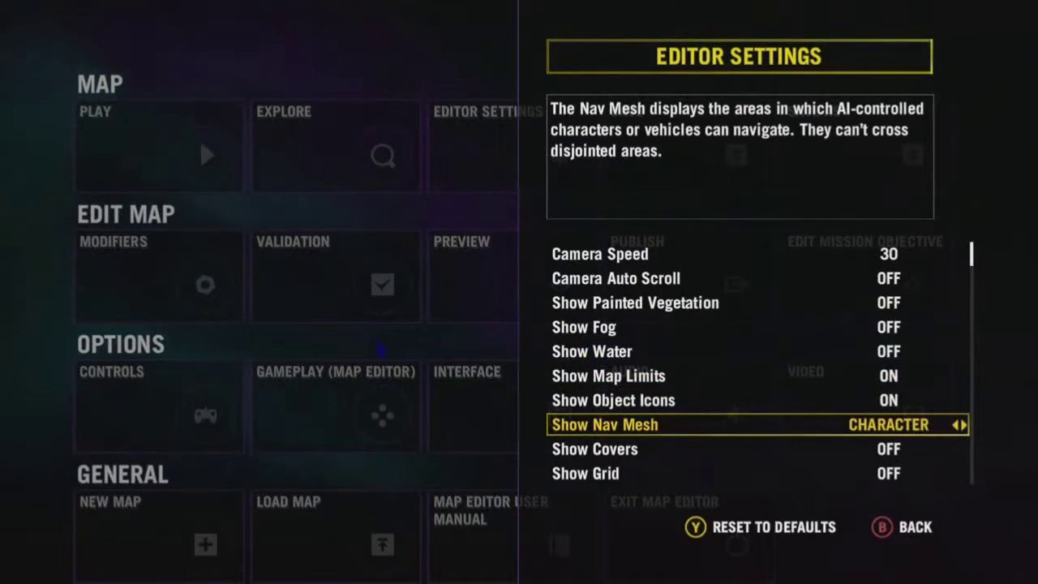
{"action": "key", "text": "Down"}
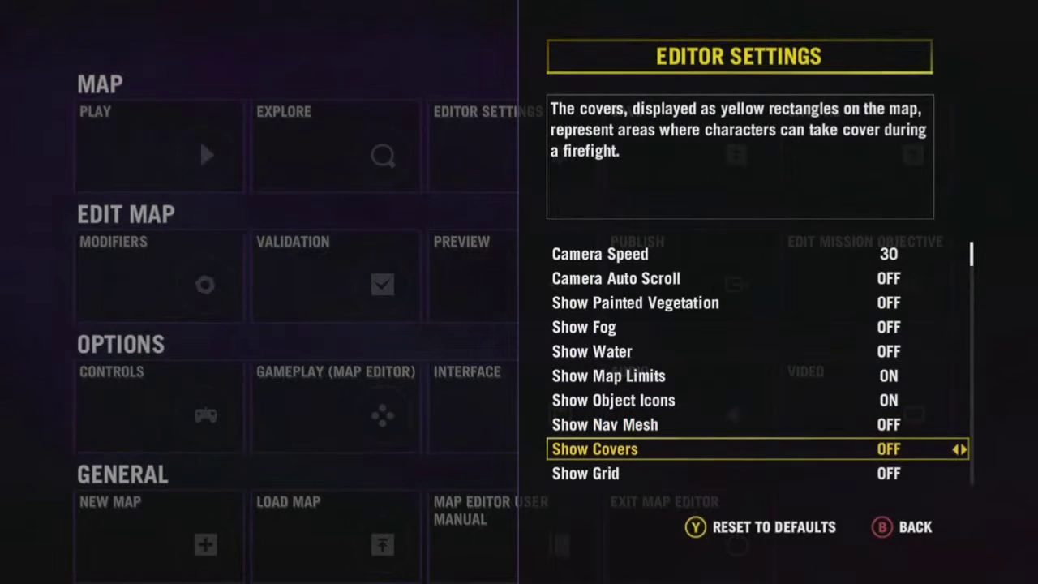
{"action": "key", "text": "Down"}
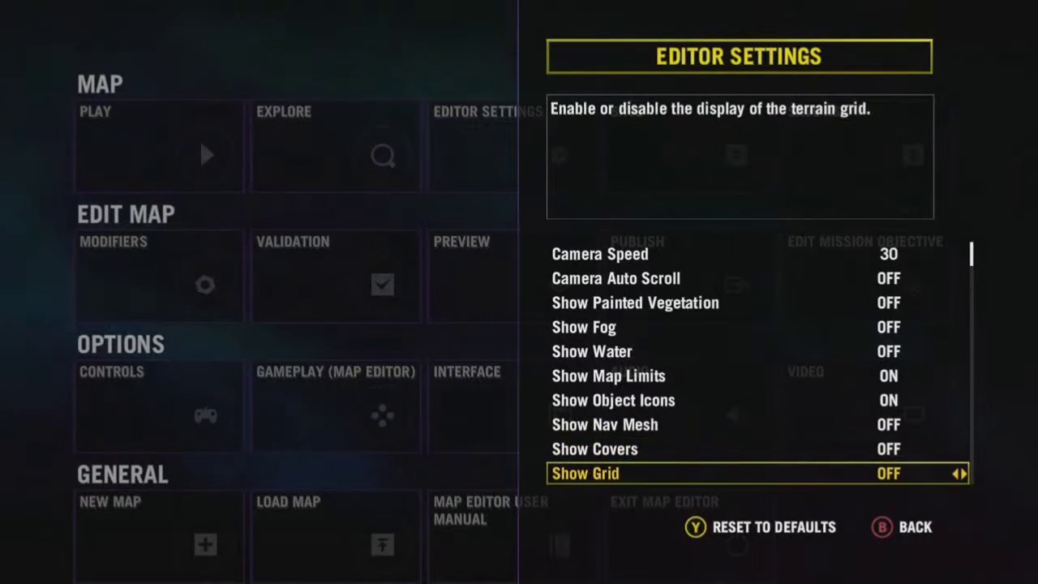
{"action": "key", "text": "Right"}
{"action": "key", "text": "Down"}
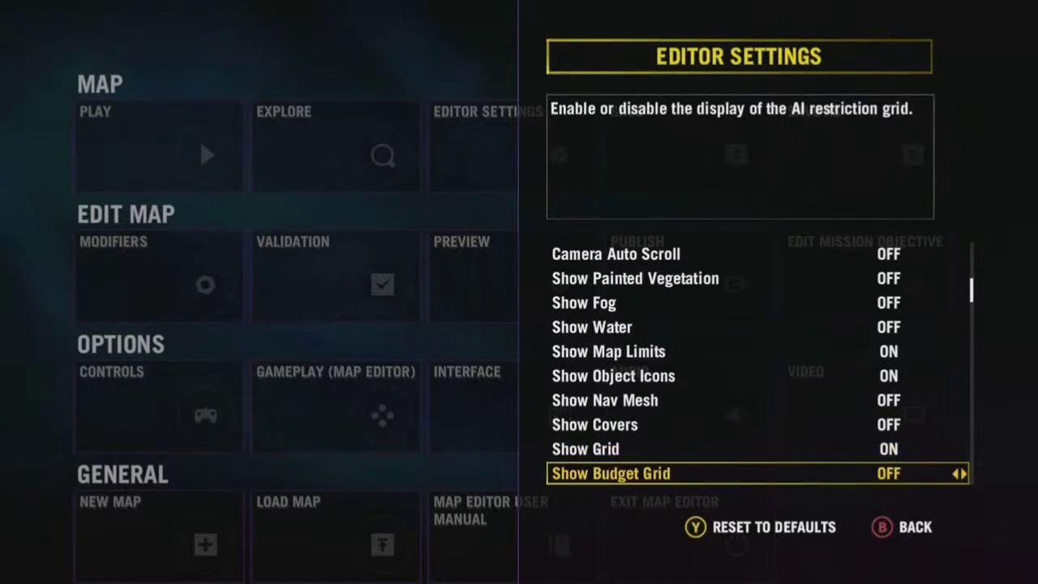
{"action": "key", "text": "Down"}
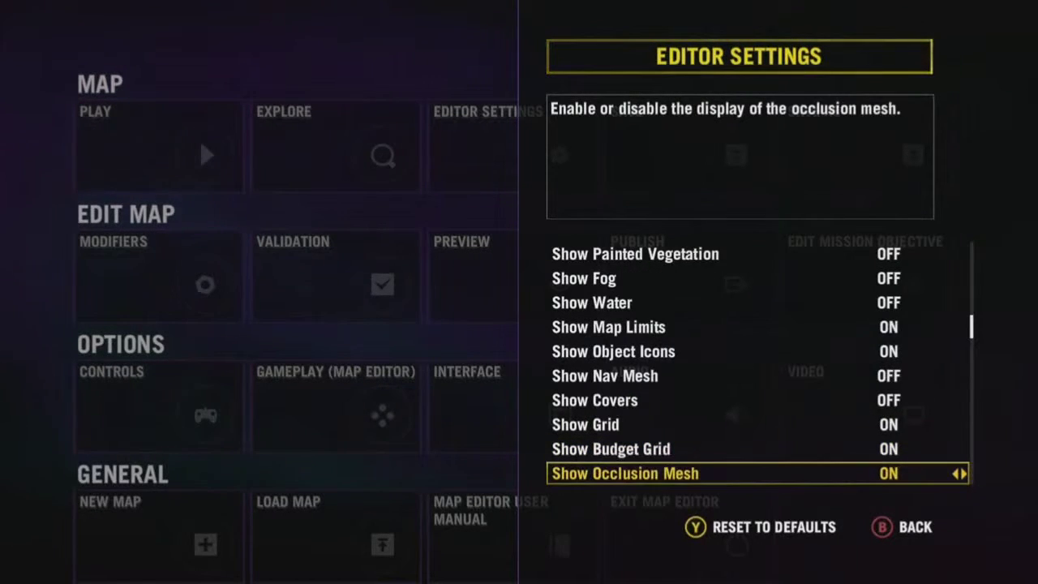
{"action": "key", "text": "Down"}
- Turn on In-game Invincibility for testing the map
{"action": "key", "text": "Down"}
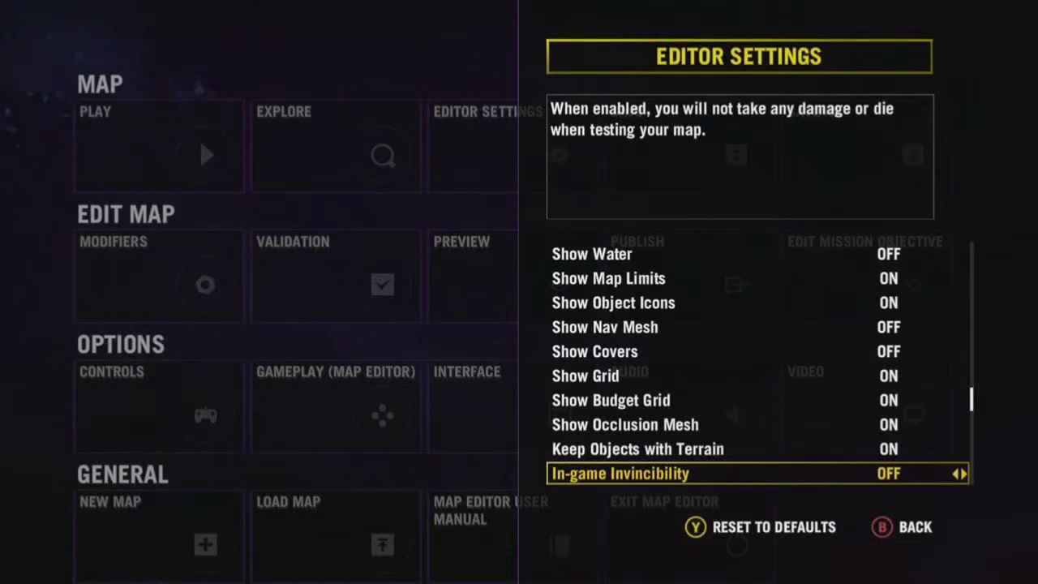
{"action": "key", "text": "Down"}
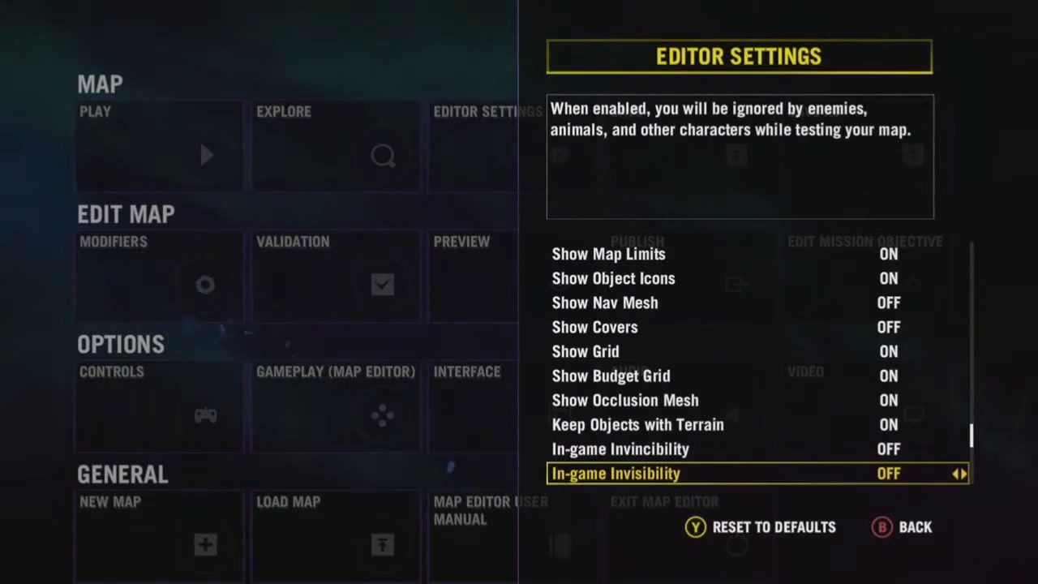
{"action": "key", "text": "Up"}
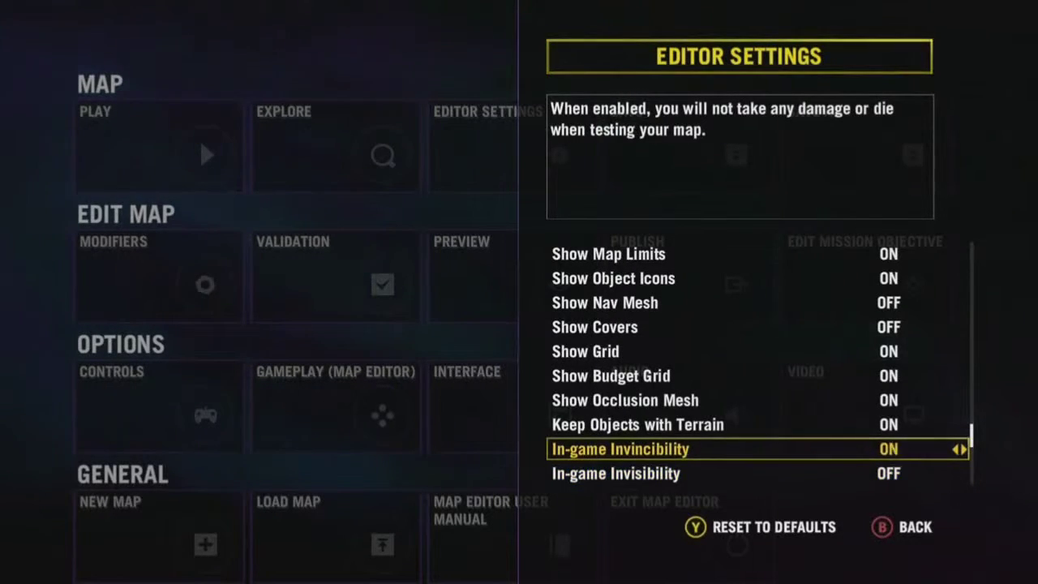
{"action": "key", "text": "Down"}
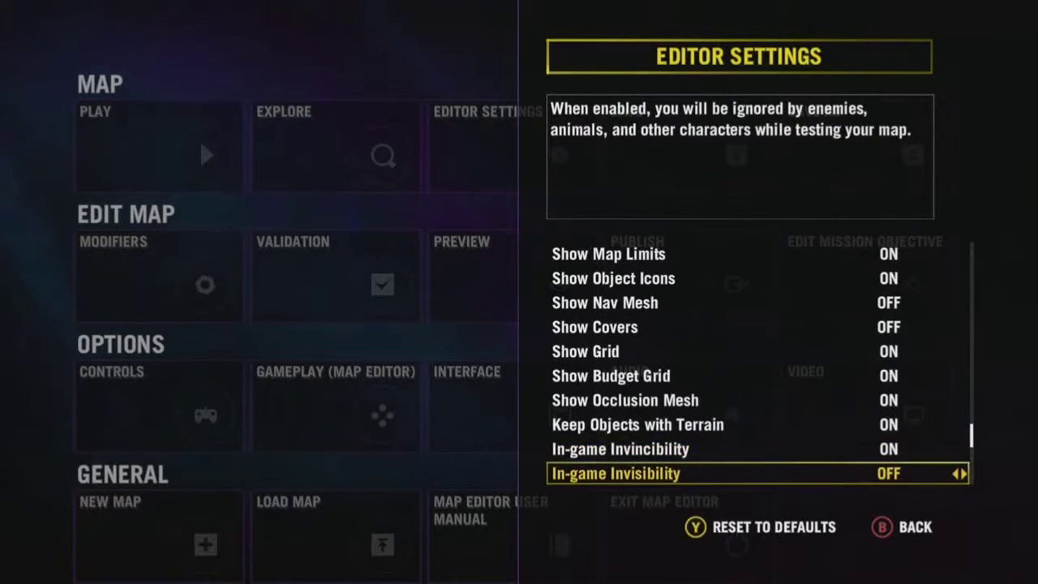
- Turn off Confirm Object Deletion and close the editor settings
{"action": "key", "text": "Down"}
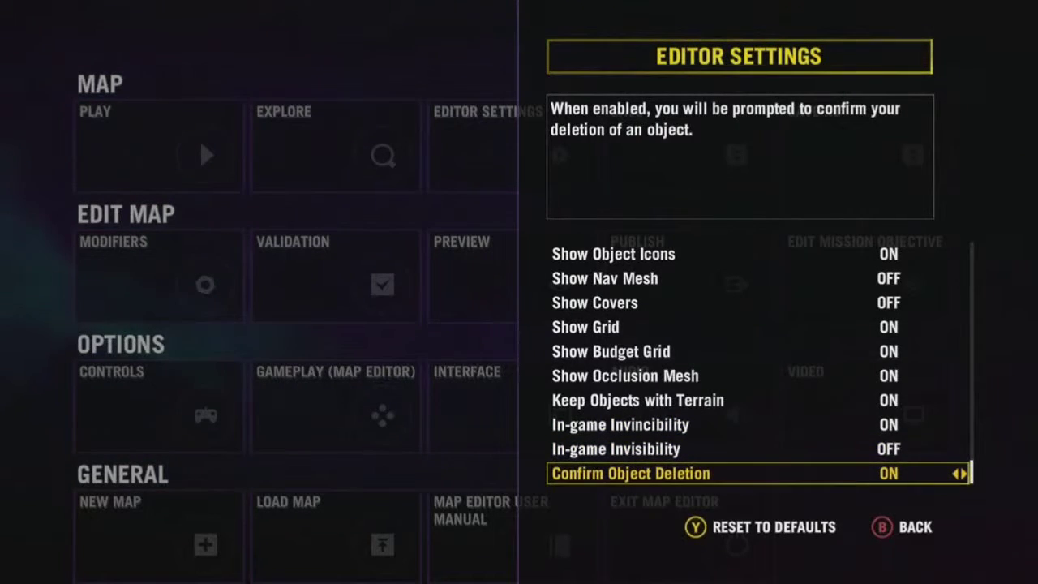
{"action": "key", "text": "Down"}
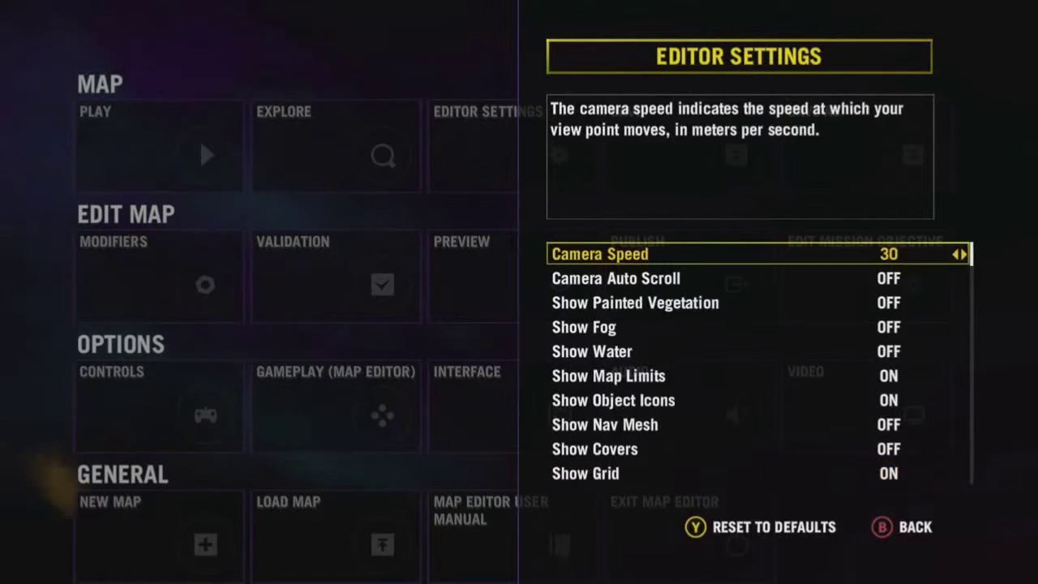
{"action": "key", "text": "Up"}
{"action": "key", "text": "Left"}
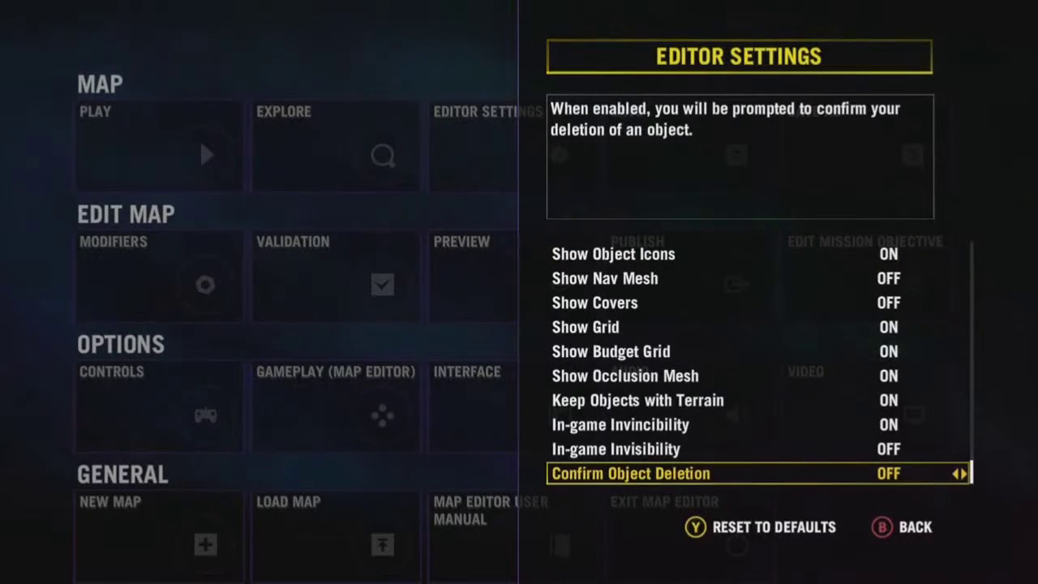
{"action": "key", "text": "Left"}
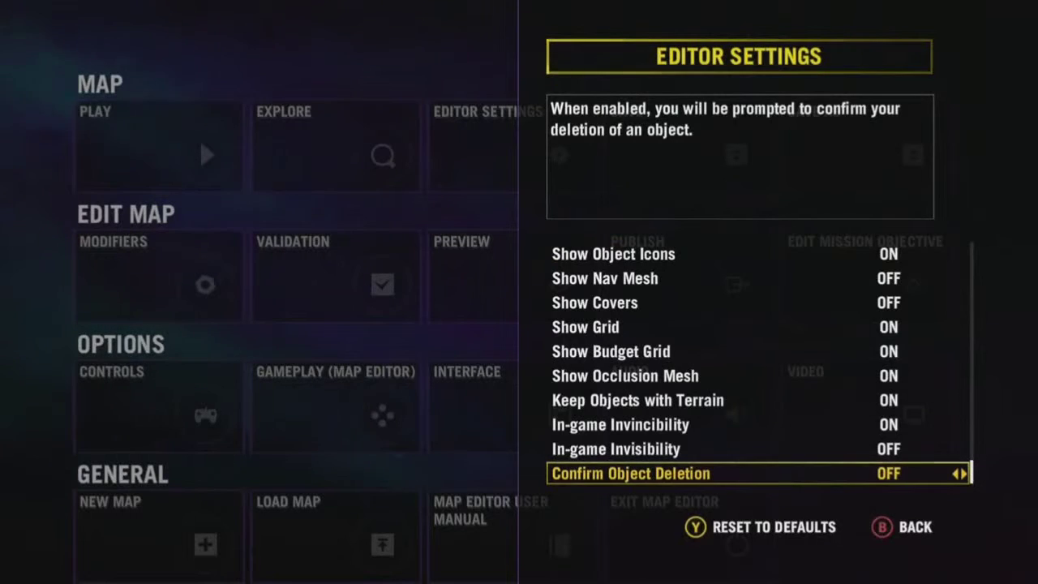
{"action": "key", "text": "Escape"}
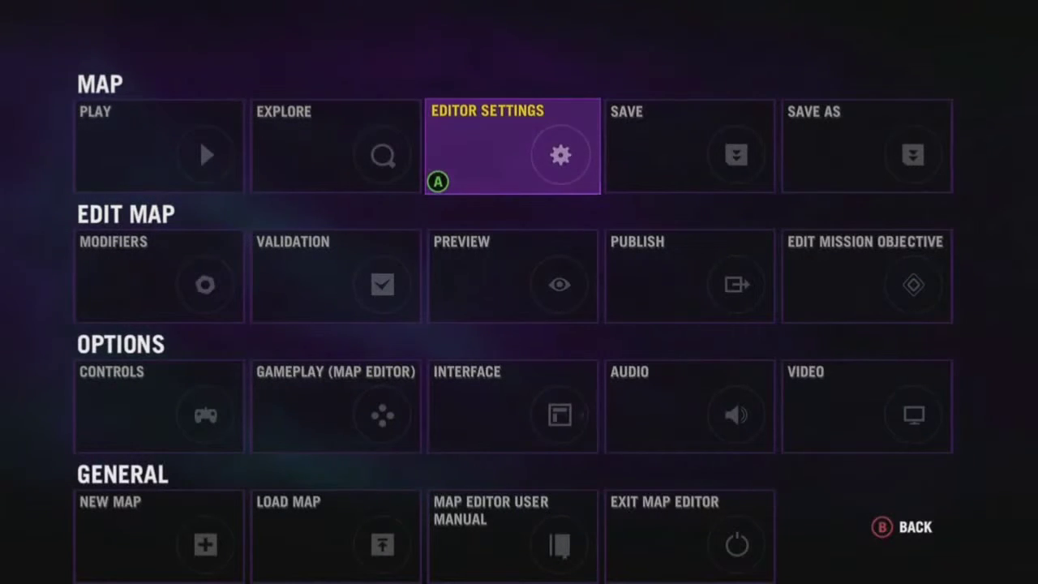
- Open the Controls options and view the controller layout for the Map Editor
{"action": "key", "text": "Down"}
{"action": "key", "text": "Down"}
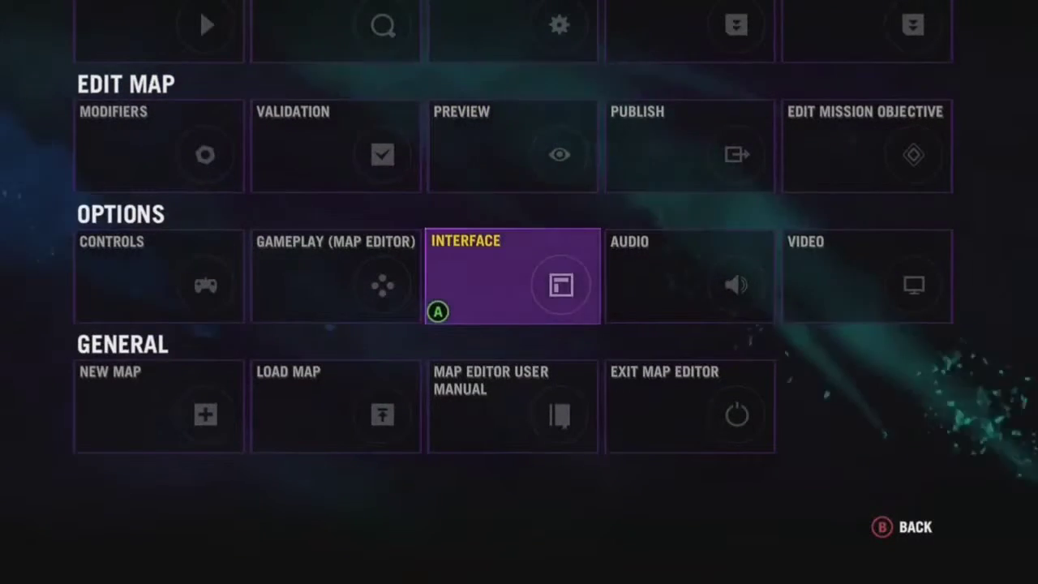
{"action": "key", "text": "Left"}
{"action": "key", "text": "Left"}
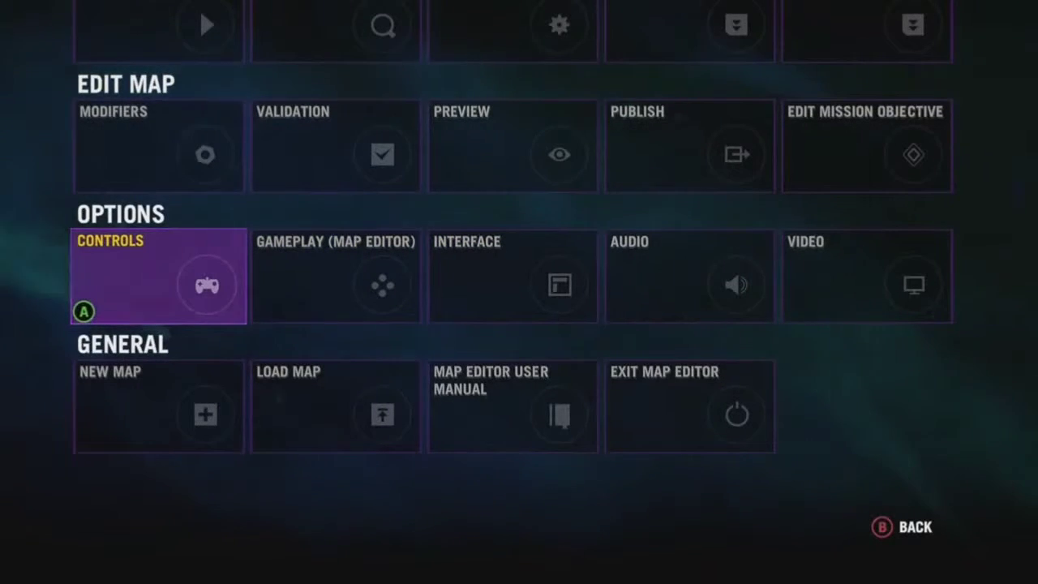
{"action": "key", "text": "Return"}
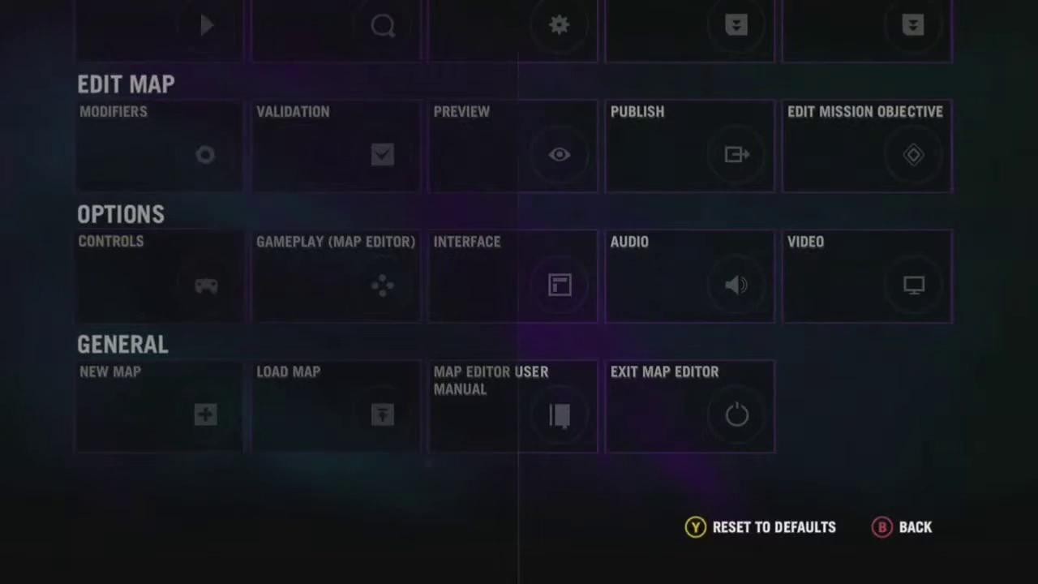
{"action": "key", "text": "Return"}
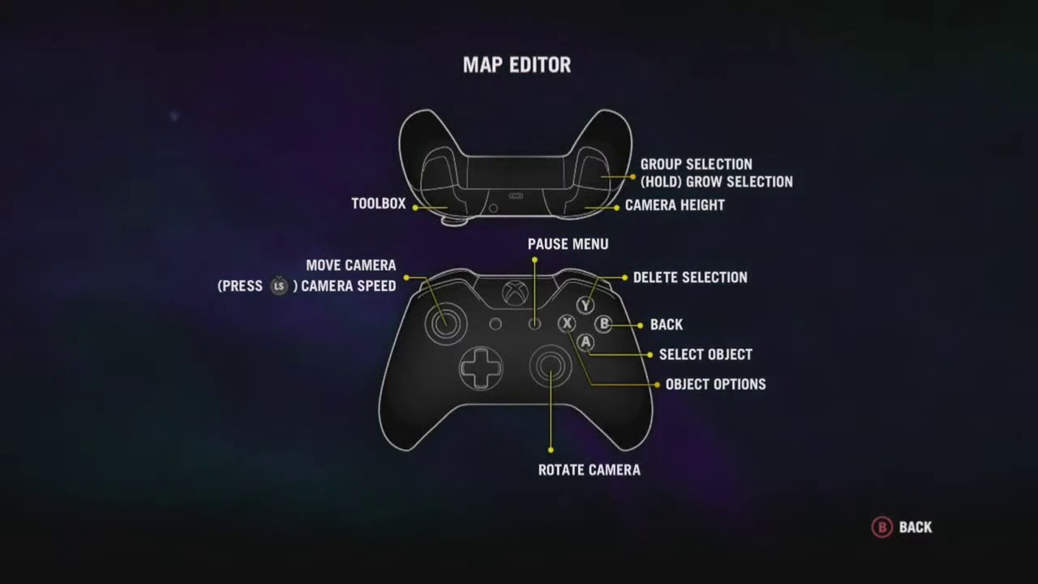
{"action": "key", "text": "Escape"}
- Review the control options from Invert Look through Buzzer Controls and return to the map view
{"action": "key", "text": "Down"}
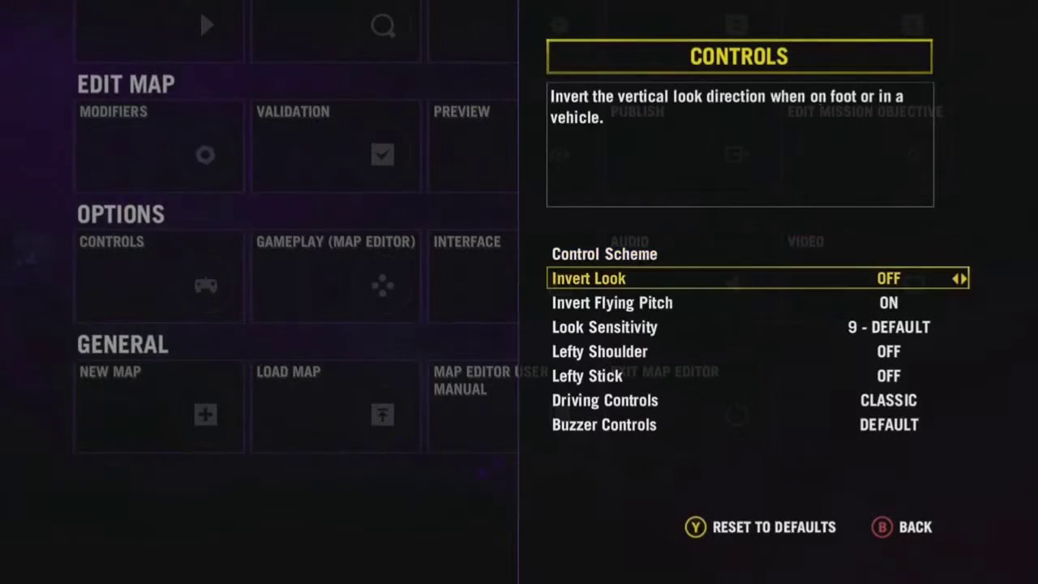
{"action": "key", "text": "Down"}
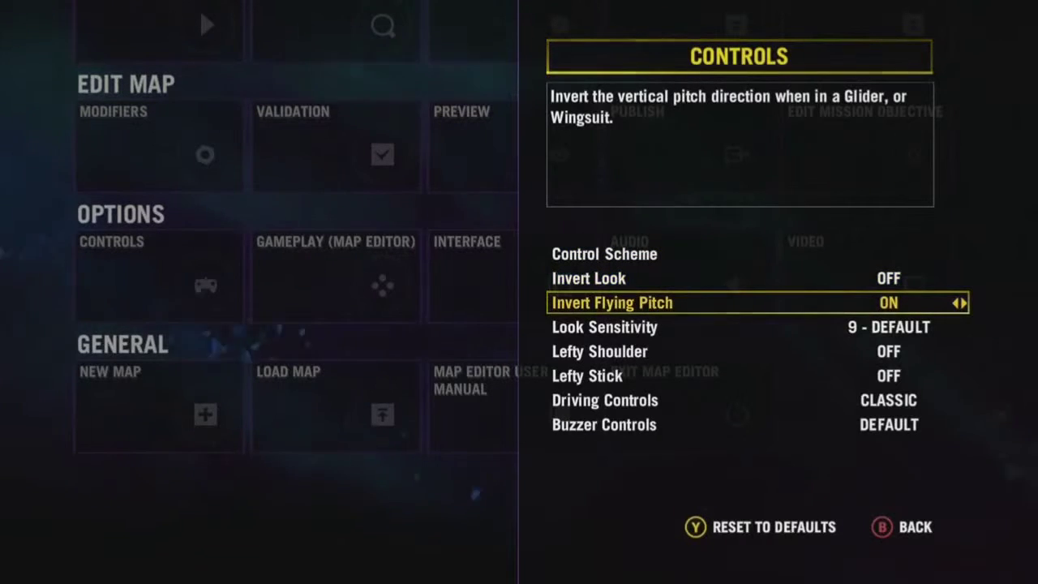
{"action": "key", "text": "Down"}
{"action": "key", "text": "Down"}
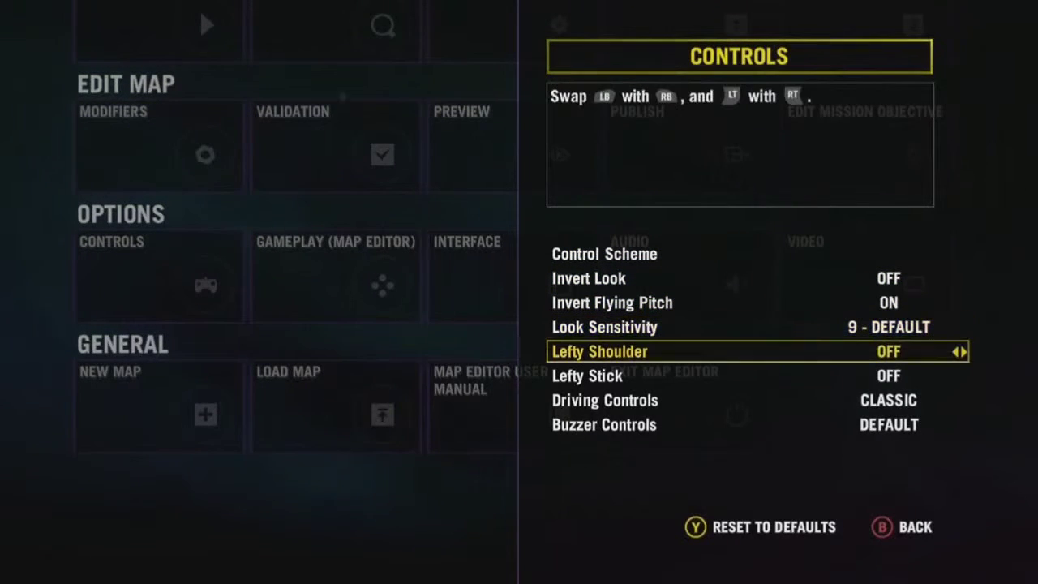
{"action": "key", "text": "Down"}
{"action": "key", "text": "Down"}
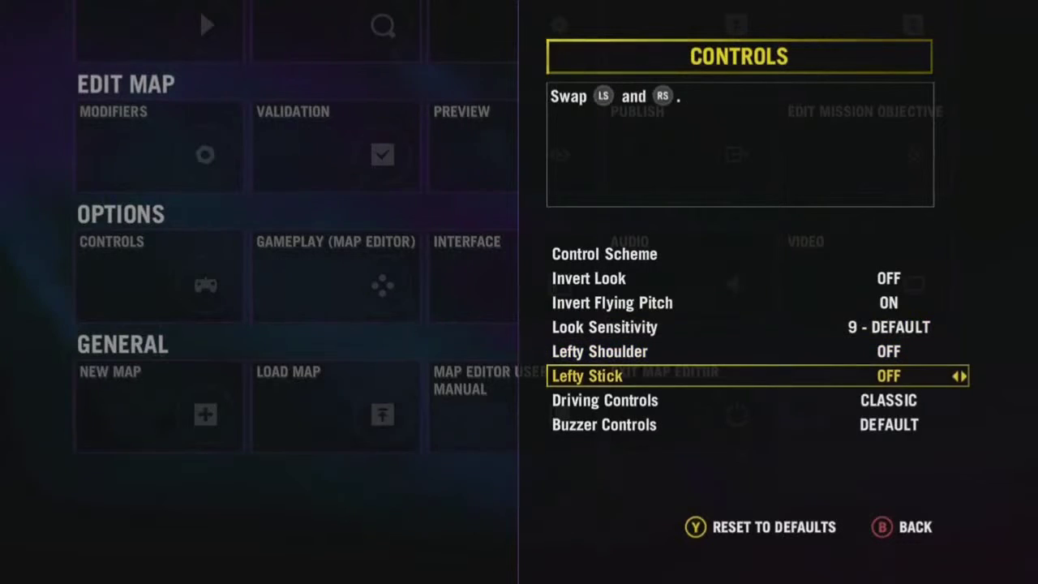
{"action": "key", "text": "Down"}
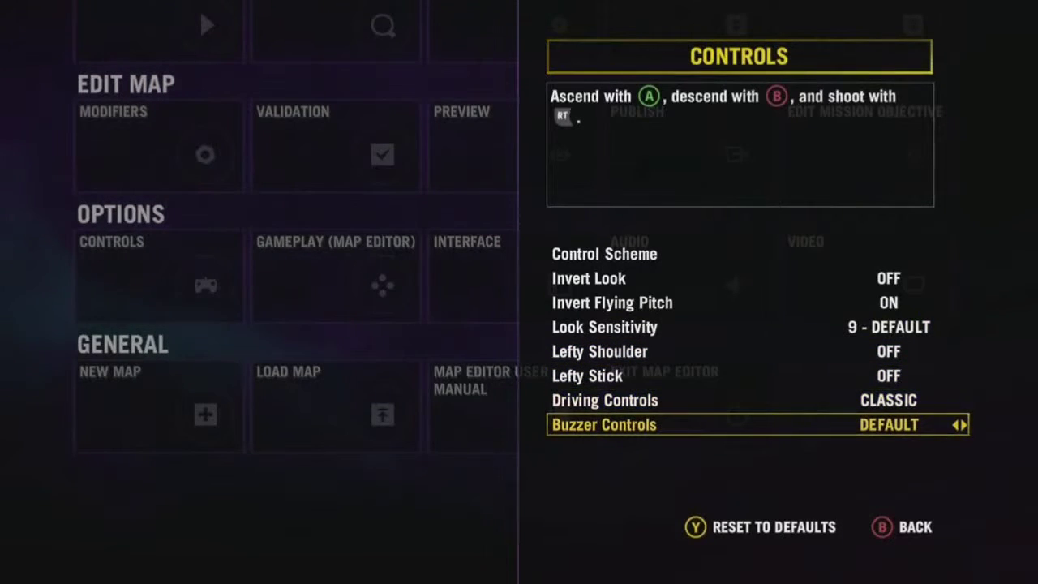
{"action": "key", "text": "Escape"}
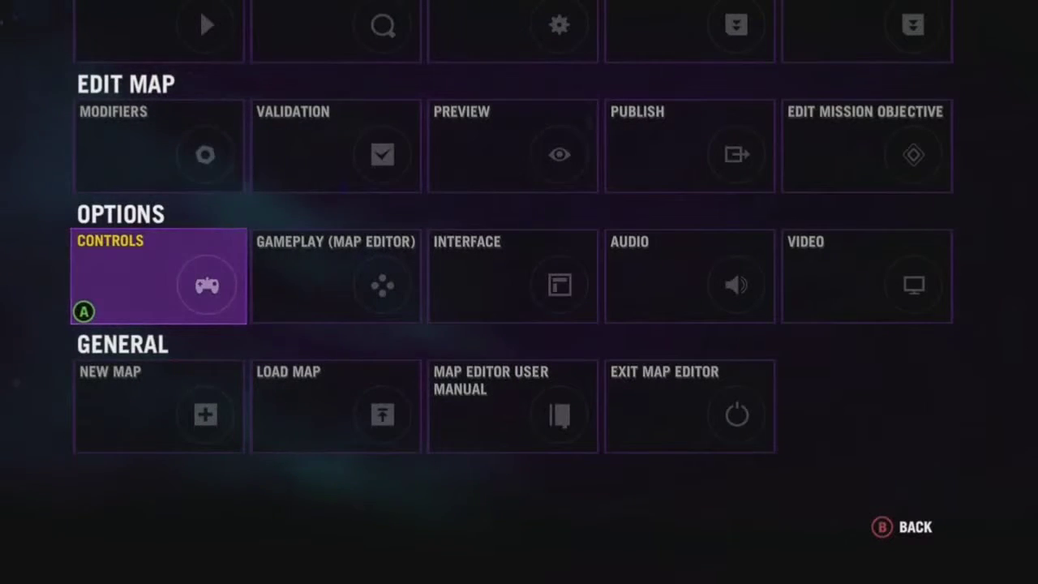
{"action": "key", "text": "Escape"}
- Open the terrain sculpting tools for the empty map
{"action": "scroll", "coordinate": [518, 290], "scroll_direction": "down", "scroll_amount": 6}
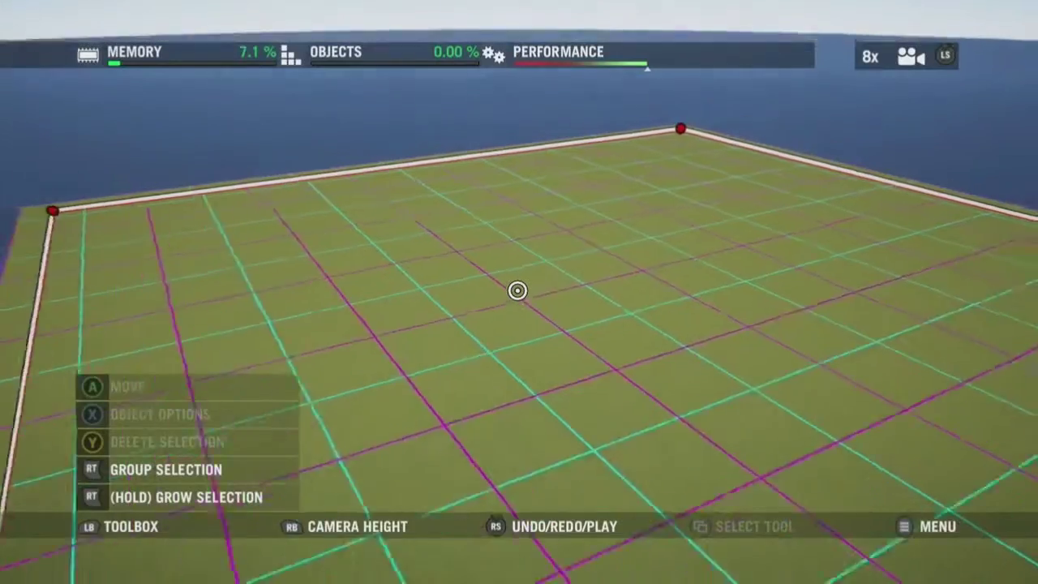
{"action": "key", "text": "Right"}
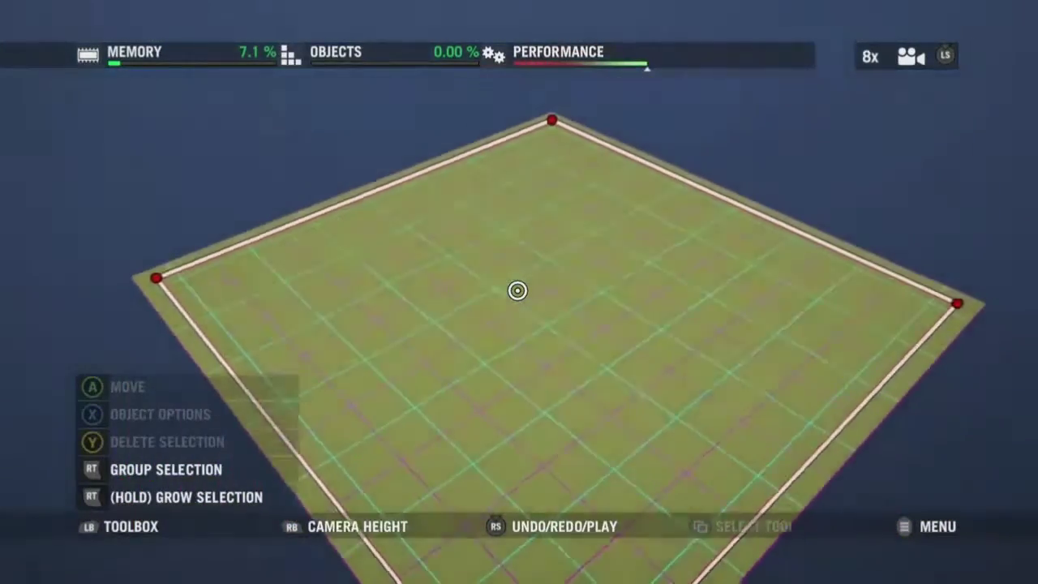
{"action": "key", "text": "Right"}
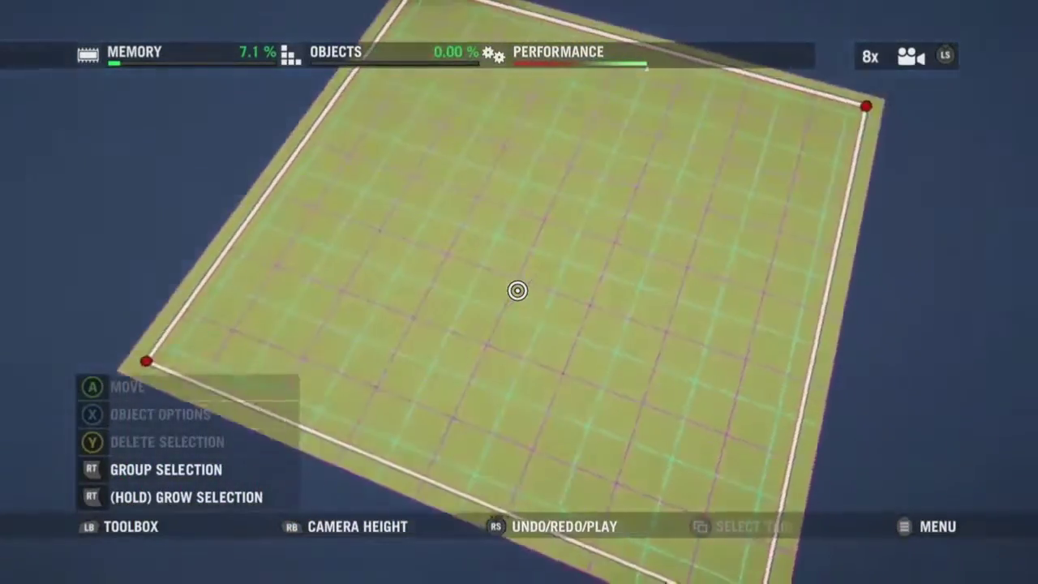
{"action": "key", "text": "Tab"}
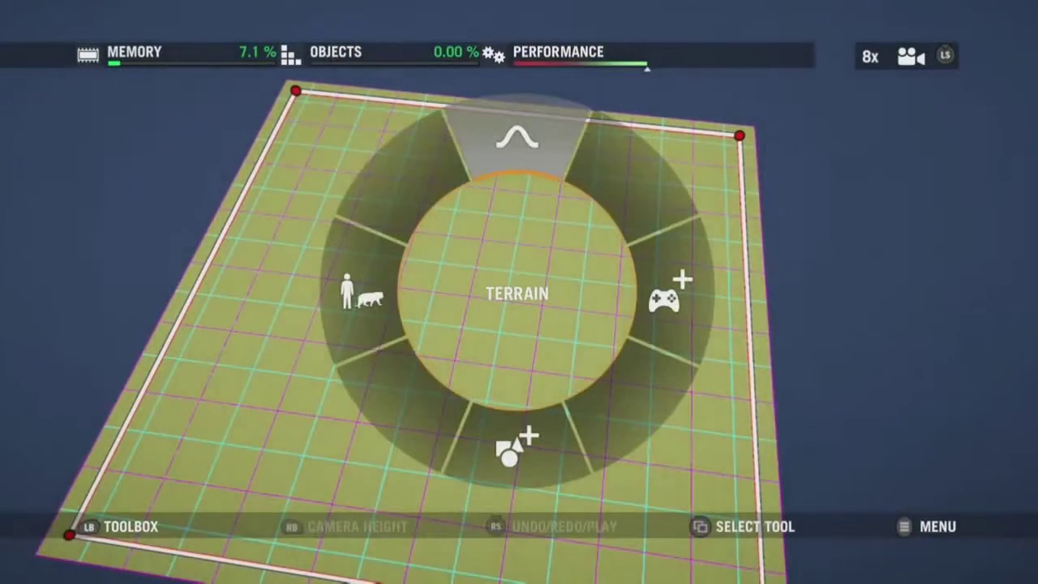
{"action": "key", "text": "Return"}
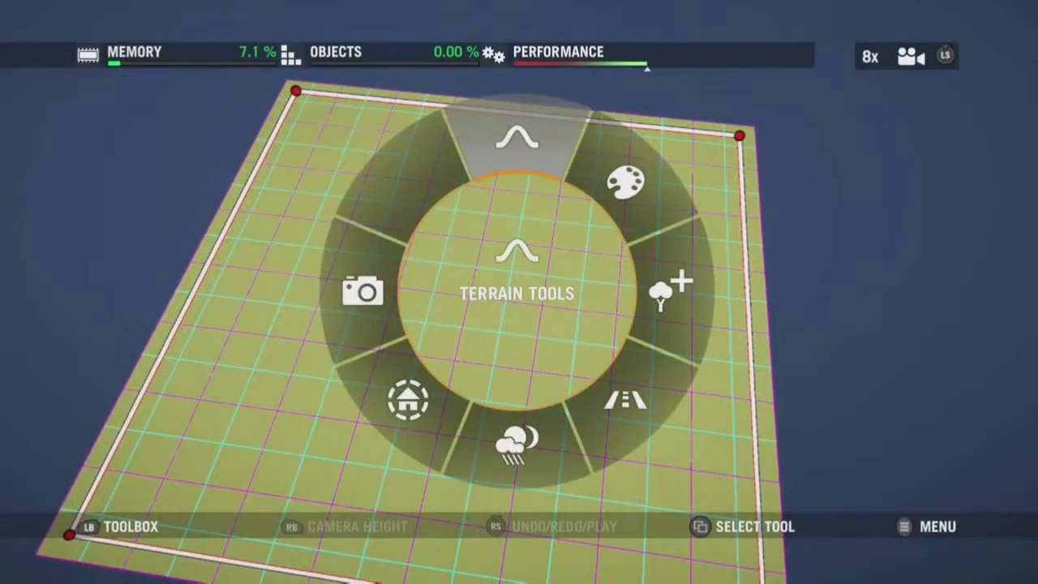
{"action": "key", "text": "Return"}
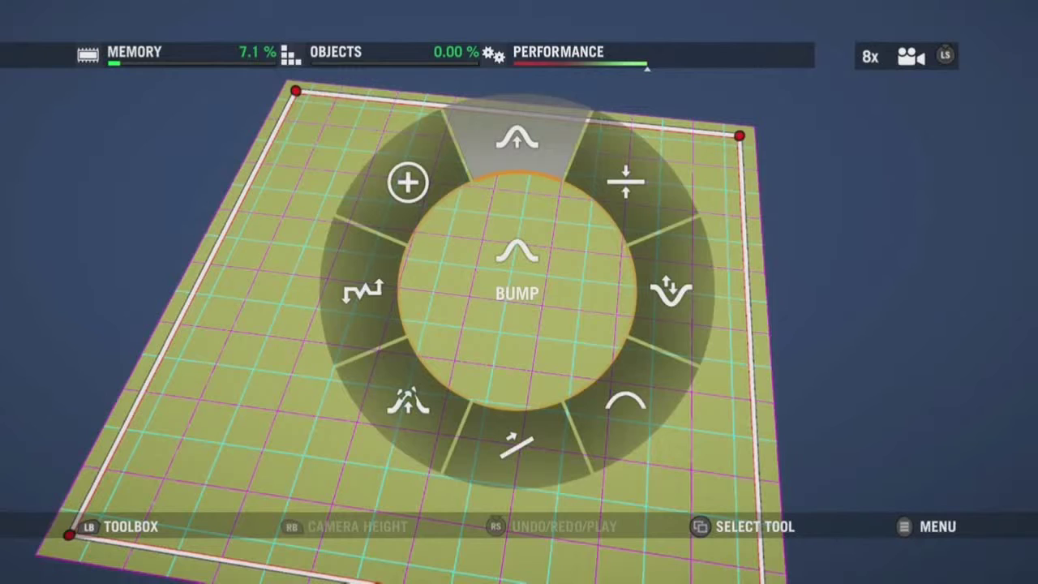
- Look through the terrain tools, including Noise and Water Layers, and activate Set to Height
{"action": "key", "text": "Right"}
{"action": "key", "text": "Right"}
{"action": "key", "text": "Right"}
{"action": "key", "text": "Right"}
{"action": "key", "text": "Right"}
{"action": "key", "text": "Right"}
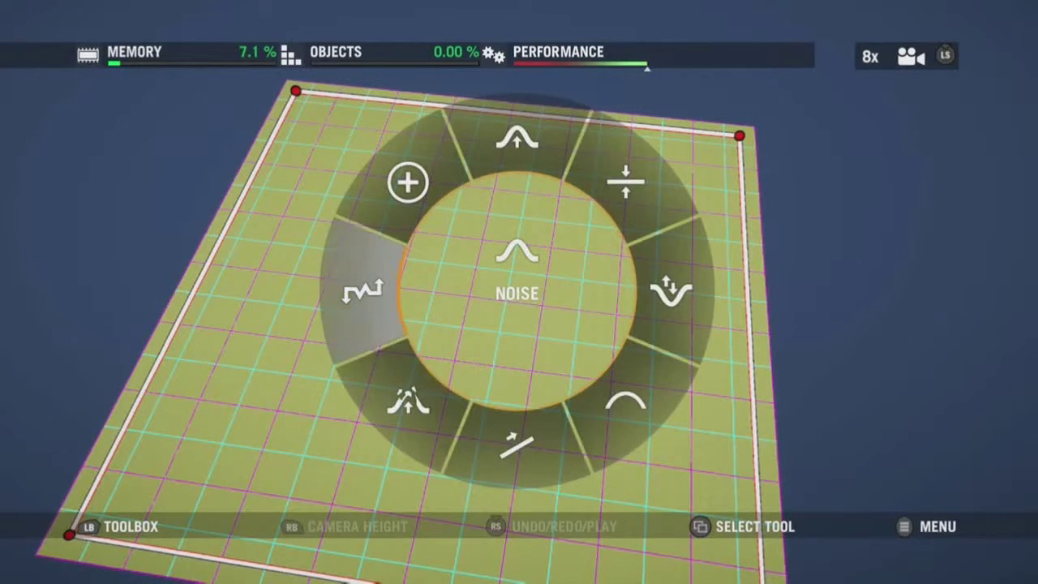
{"action": "key", "text": "Right"}
{"action": "key", "text": "Right"}
{"action": "key", "text": "Left"}
{"action": "key", "text": "Return"}
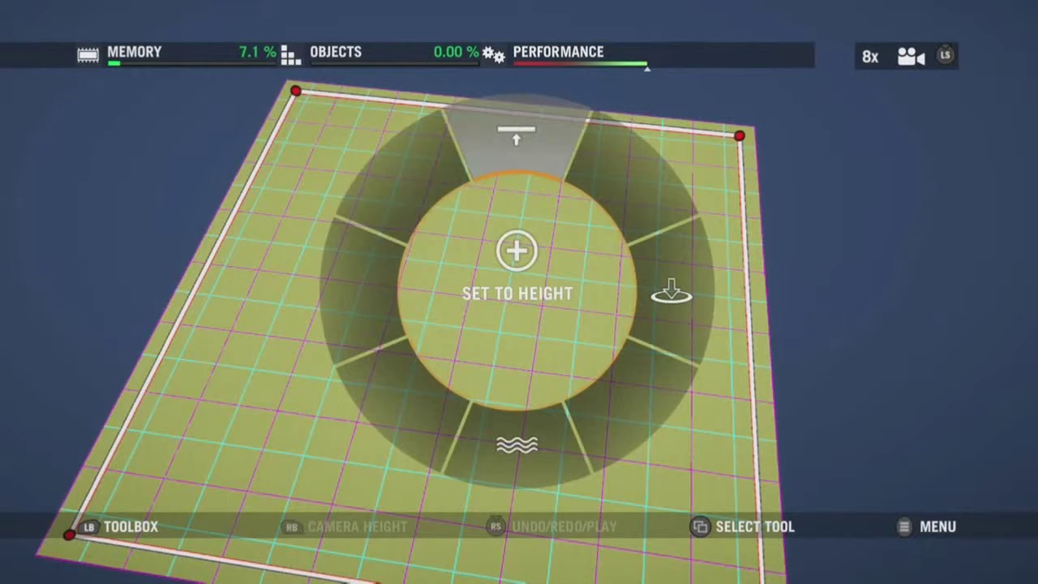
{"action": "key", "text": "Right"}
{"action": "key", "text": "Right"}
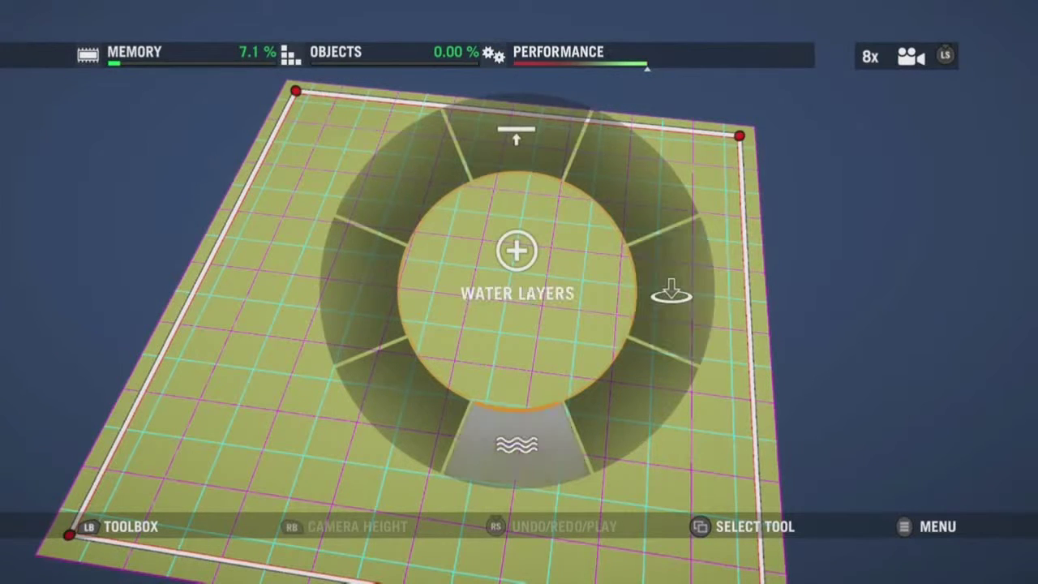
{"action": "key", "text": "Right"}
{"action": "key", "text": "Return"}
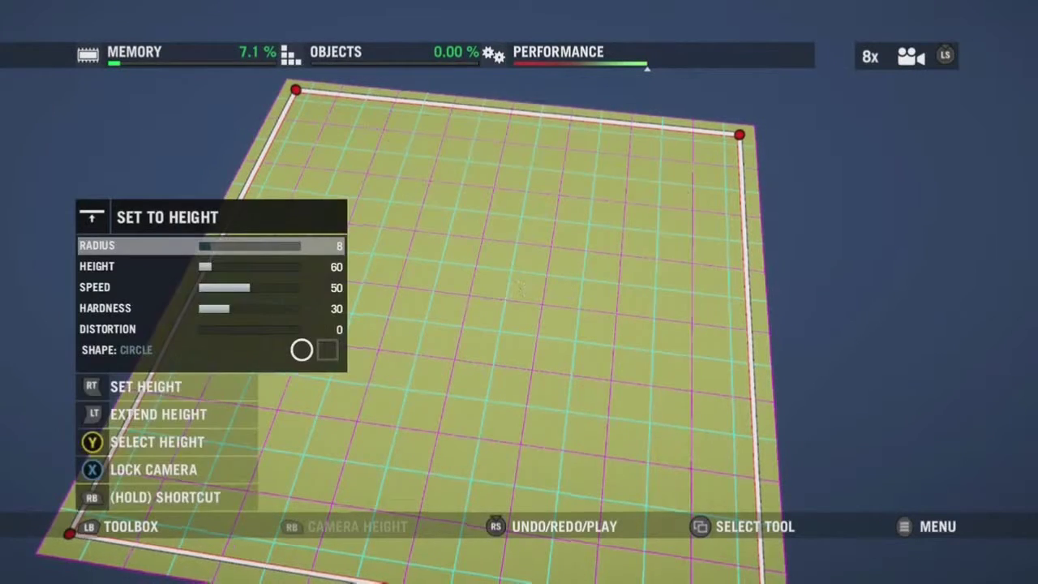
- Examine the size of the Set to Height brush against the ground grid near the map's edge
{"action": "scroll", "coordinate": [518, 292], "scroll_direction": "up", "scroll_amount": 3}
{"action": "scroll", "coordinate": [519, 292], "scroll_direction": "up", "scroll_amount": 5}
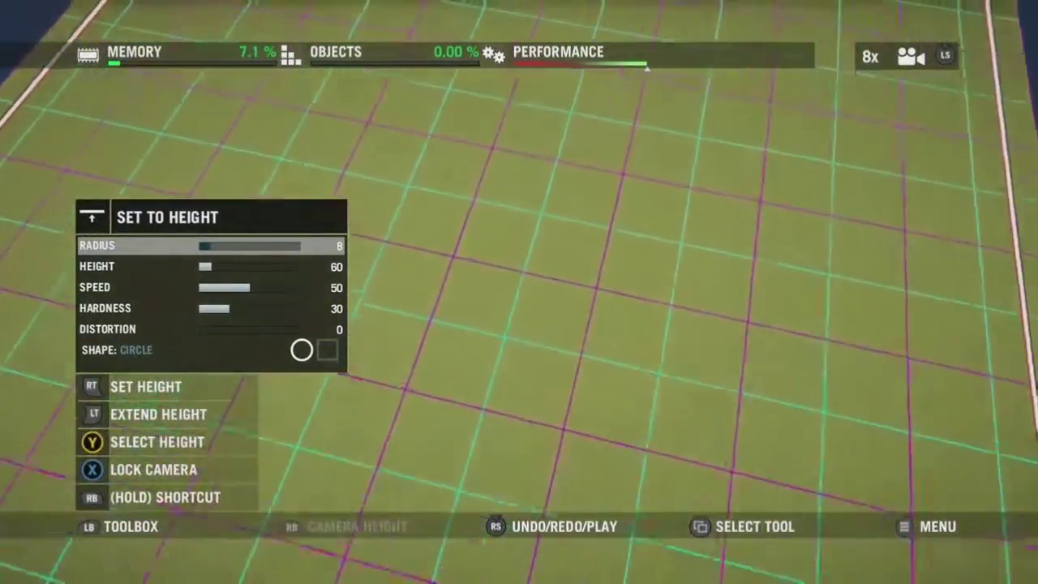
{"action": "scroll", "coordinate": [519, 291], "scroll_direction": "up", "scroll_amount": 5}
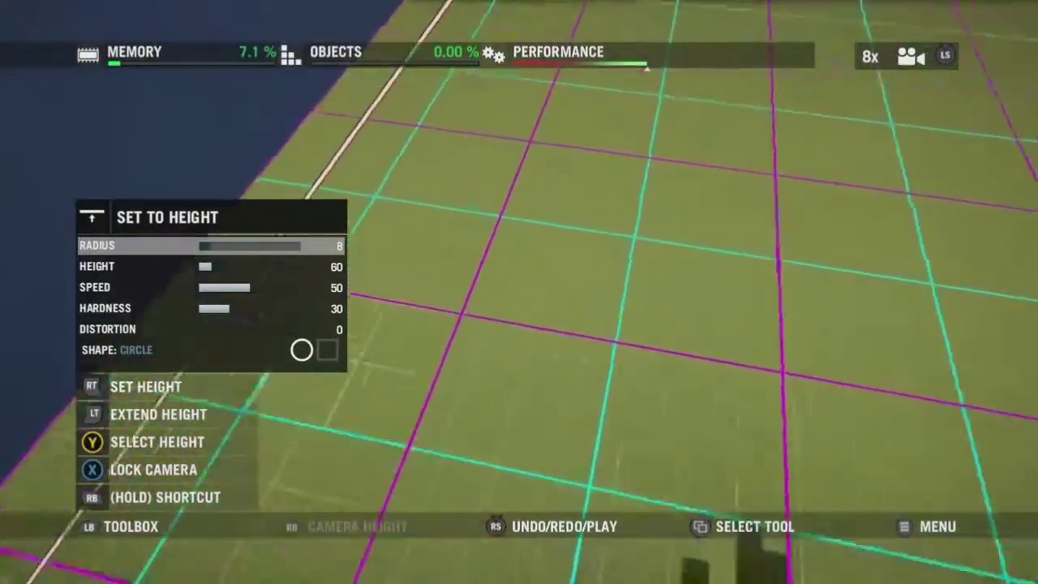
{"action": "scroll", "coordinate": [519, 292], "scroll_direction": "down", "scroll_amount": 5}
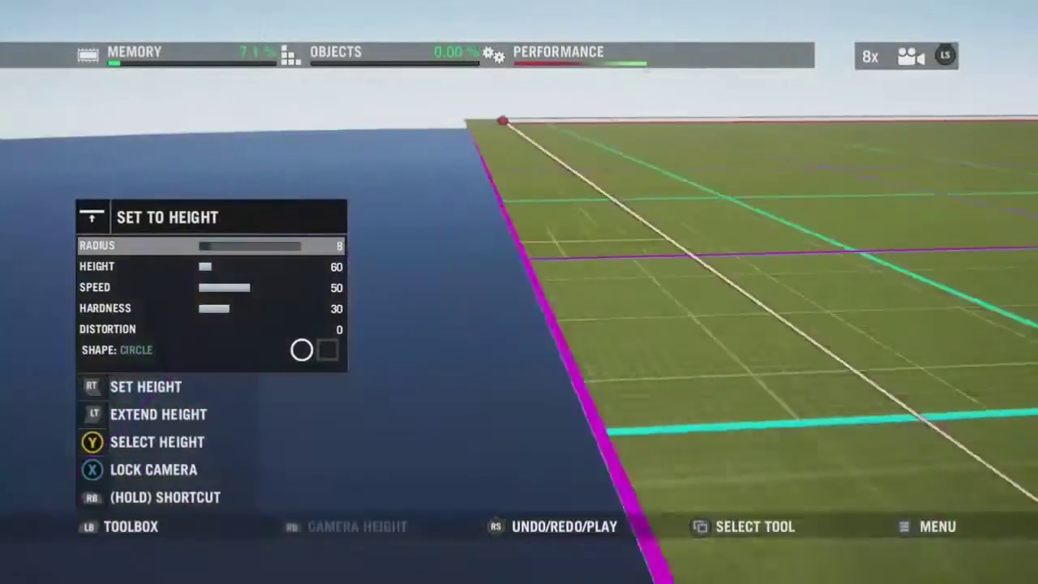
{"action": "scroll", "coordinate": [519, 292], "scroll_direction": "up", "scroll_amount": 5}
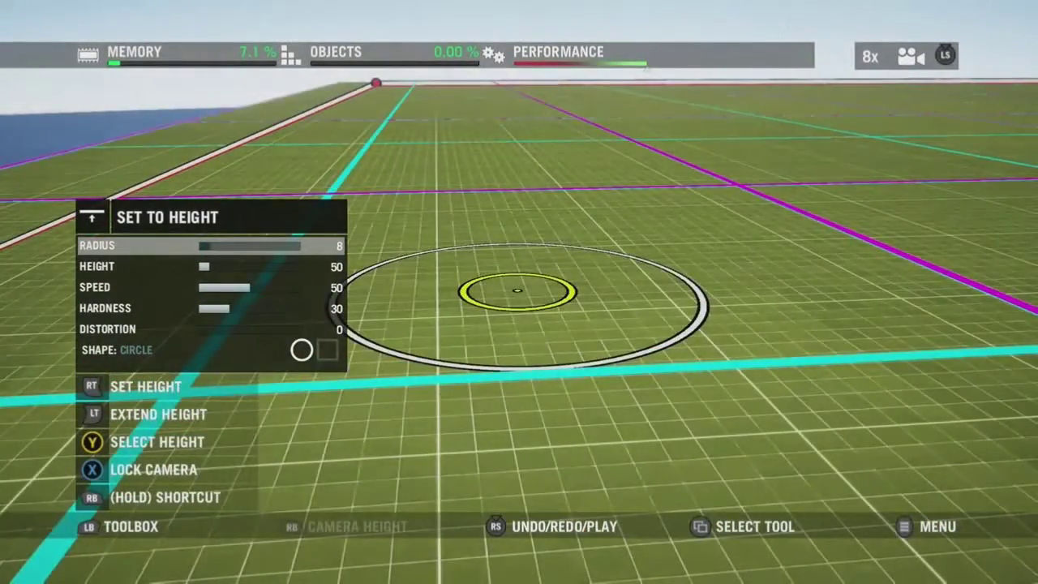
{"action": "scroll", "coordinate": [519, 292], "scroll_direction": "down", "scroll_amount": 5}
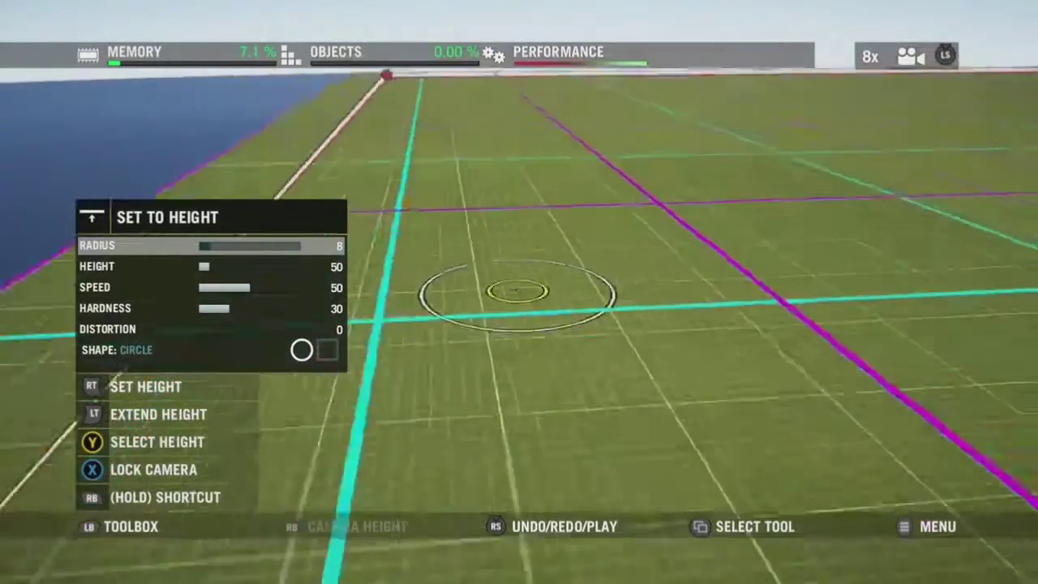
{"action": "scroll", "coordinate": [519, 291], "scroll_direction": "up", "scroll_amount": 5}
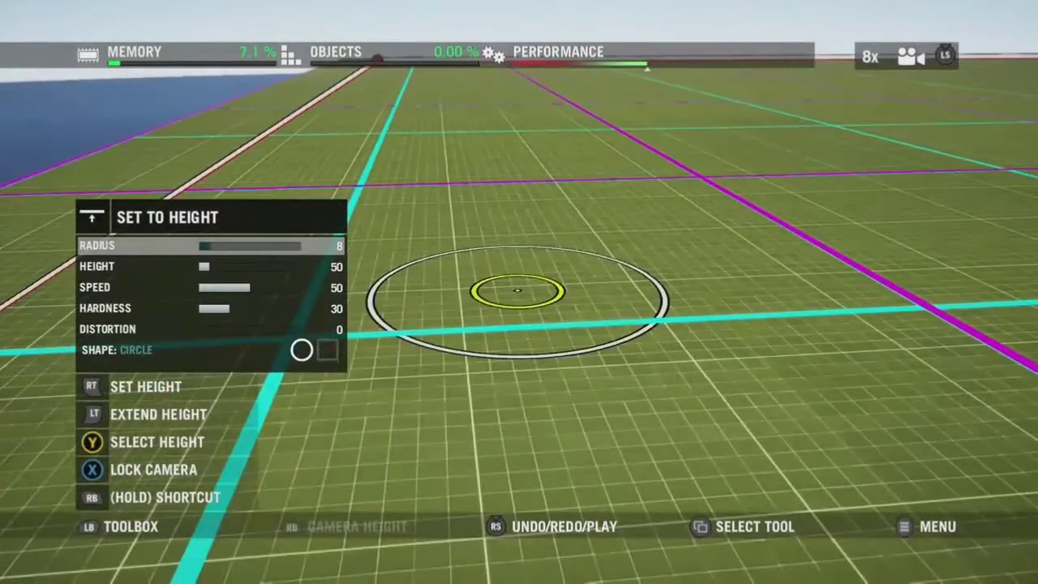
{"action": "scroll", "coordinate": [519, 292], "scroll_direction": "up", "scroll_amount": 3}
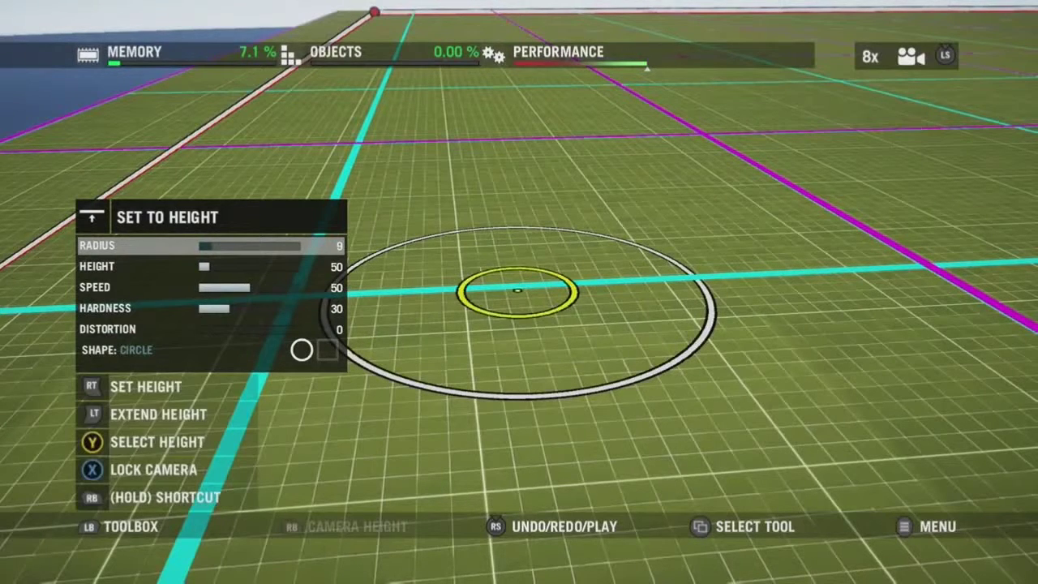
- Set the Set to Height brush's height to 200 and its hardness to 100
{"action": "key", "text": "Down"}
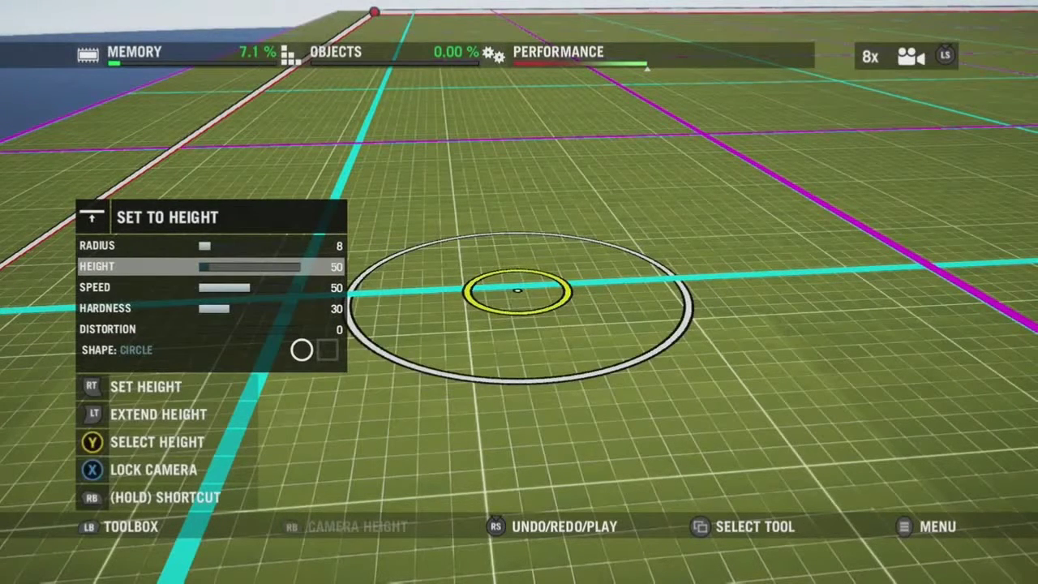
{"action": "left_click", "coordinate": [518, 291]}
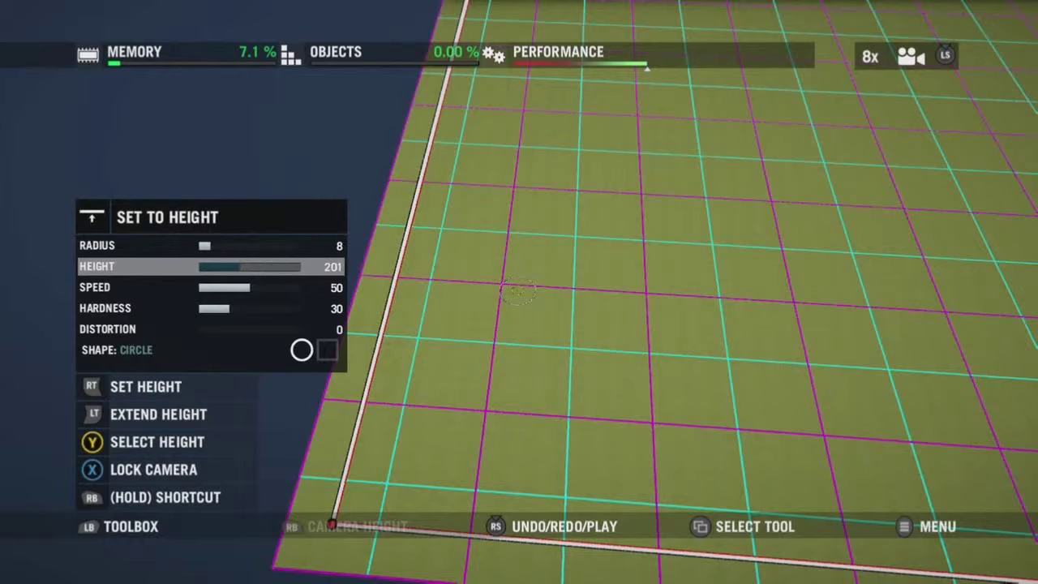
{"action": "key", "text": "Down"}
{"action": "key", "text": "Down"}
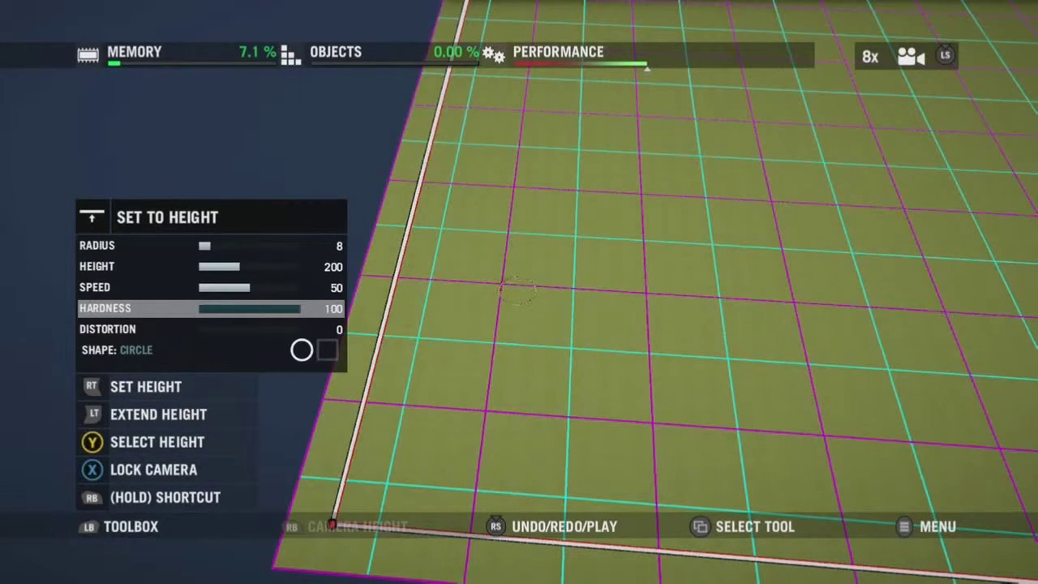
- Set the brush radius to 64 and change its shape to Square
{"action": "key", "text": "Up"}
{"action": "key", "text": "Up"}
{"action": "key", "text": "Up"}
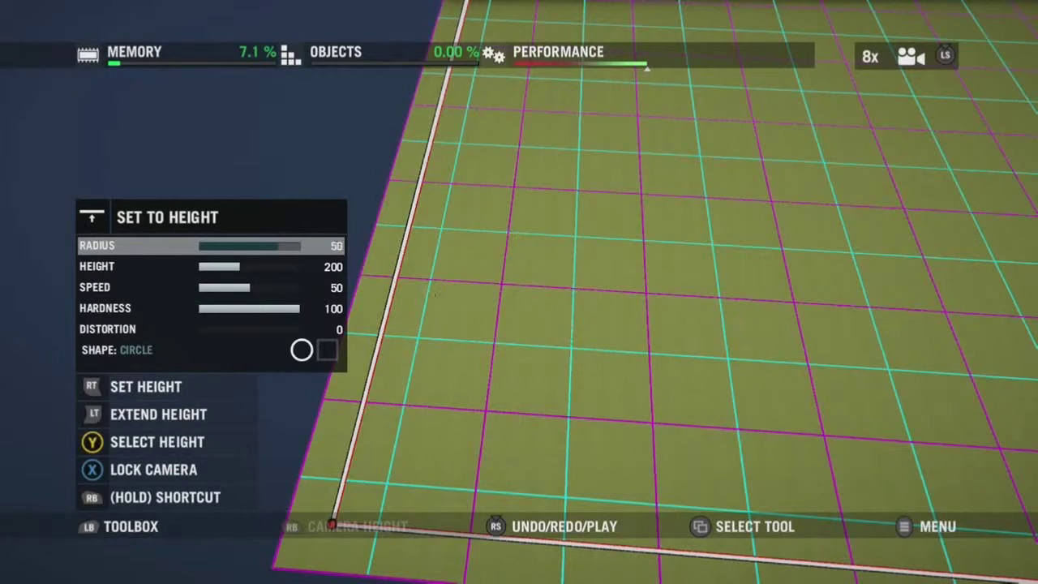
{"action": "key", "text": "Down"}
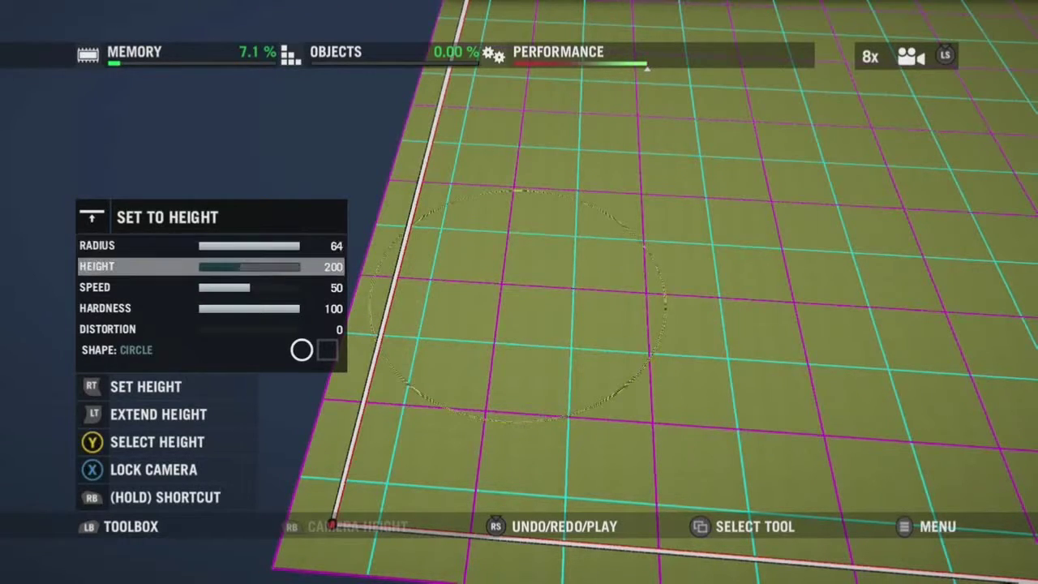
{"action": "key", "text": "Down"}
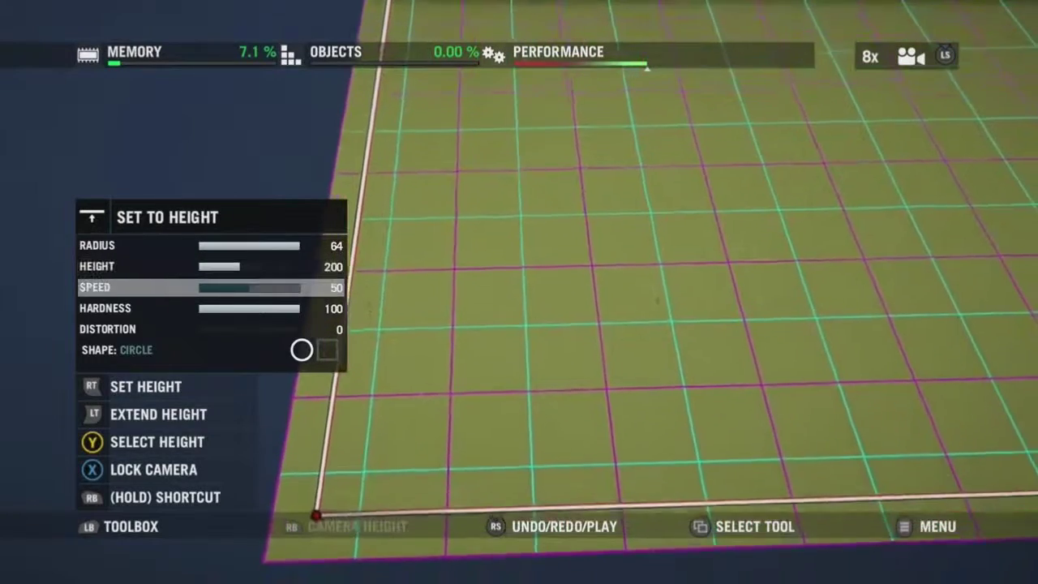
{"action": "key", "text": "Down"}
{"action": "key", "text": "Down"}
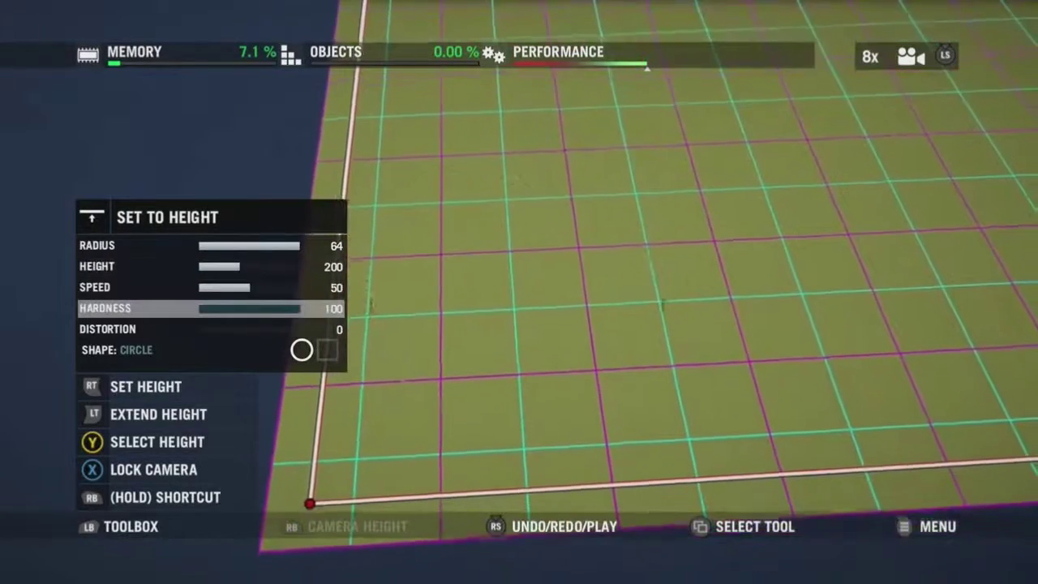
{"action": "key", "text": "Down"}
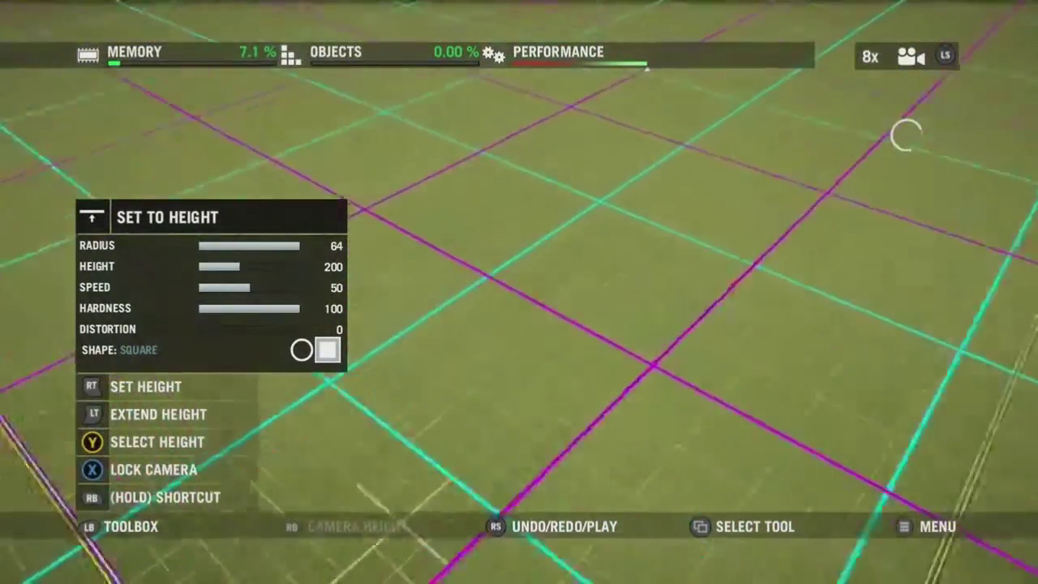
- Start Explore mode on the map
{"action": "key", "text": "Escape"}
{"action": "key", "text": "Right"}
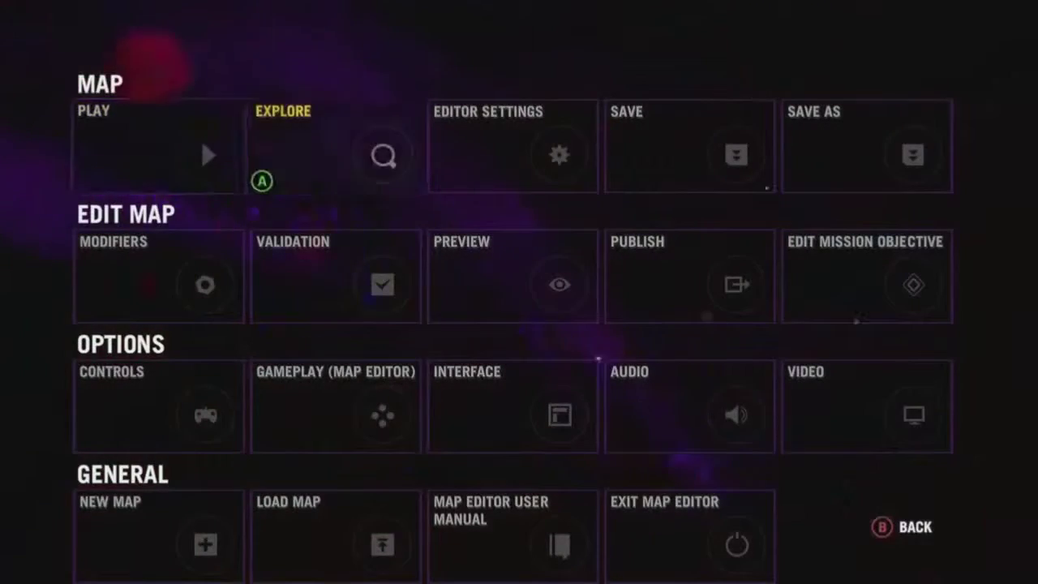
{"action": "key", "text": "Return"}
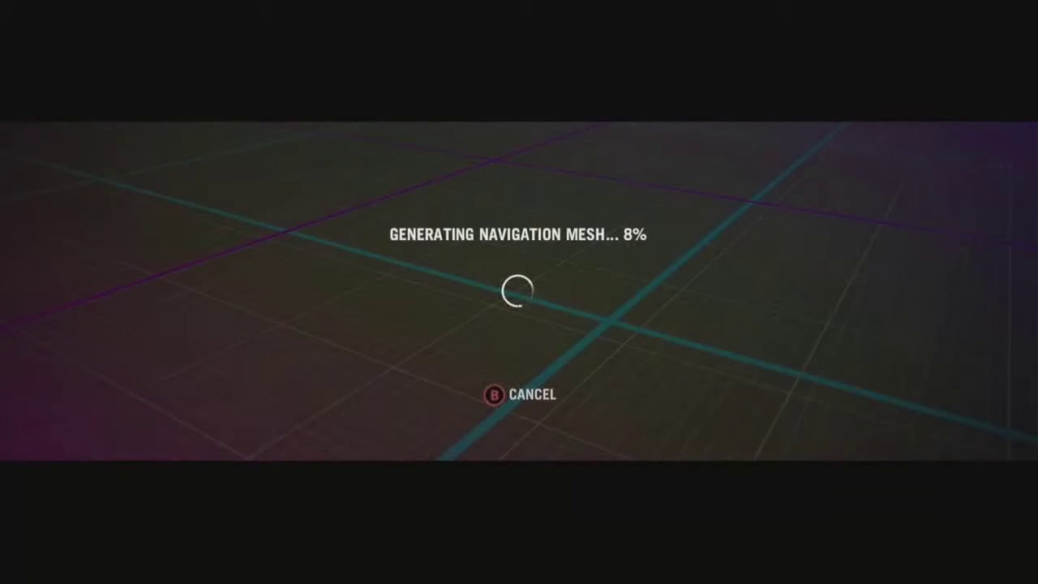